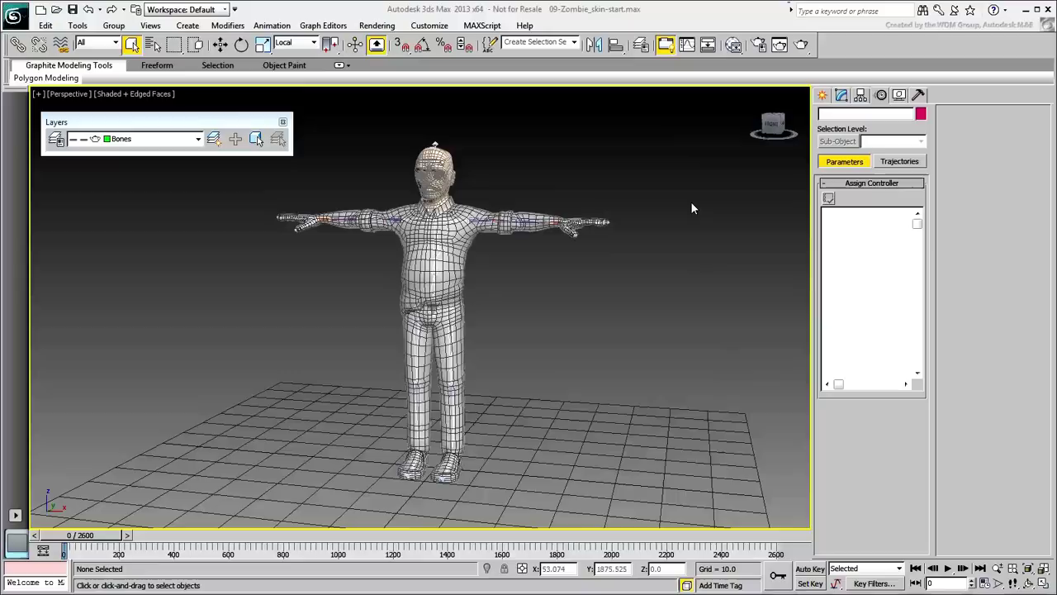
Select all the character's bones and remove the toe nub bones of both feet from the selection.
{"action": "left_click_drag", "start_coordinate": [672, 118], "coordinate": [217, 511]}
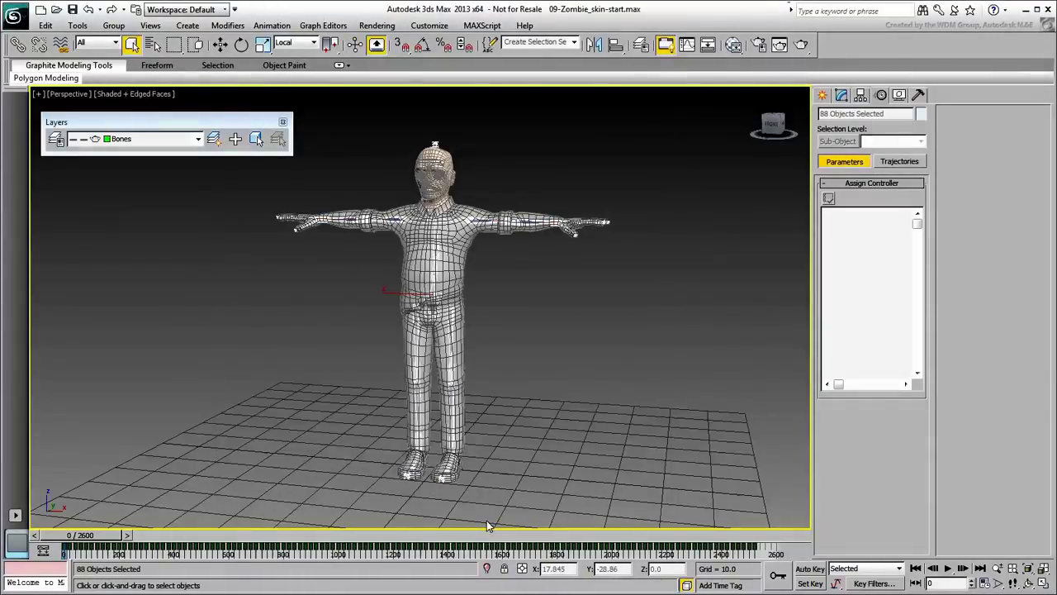
{"action": "middle_click_drag", "start_coordinate": [487, 520], "coordinate": [436, 489], "text": "alt"}
{"action": "scroll", "coordinate": [430, 499], "scroll_direction": "up", "scroll_amount": 6}
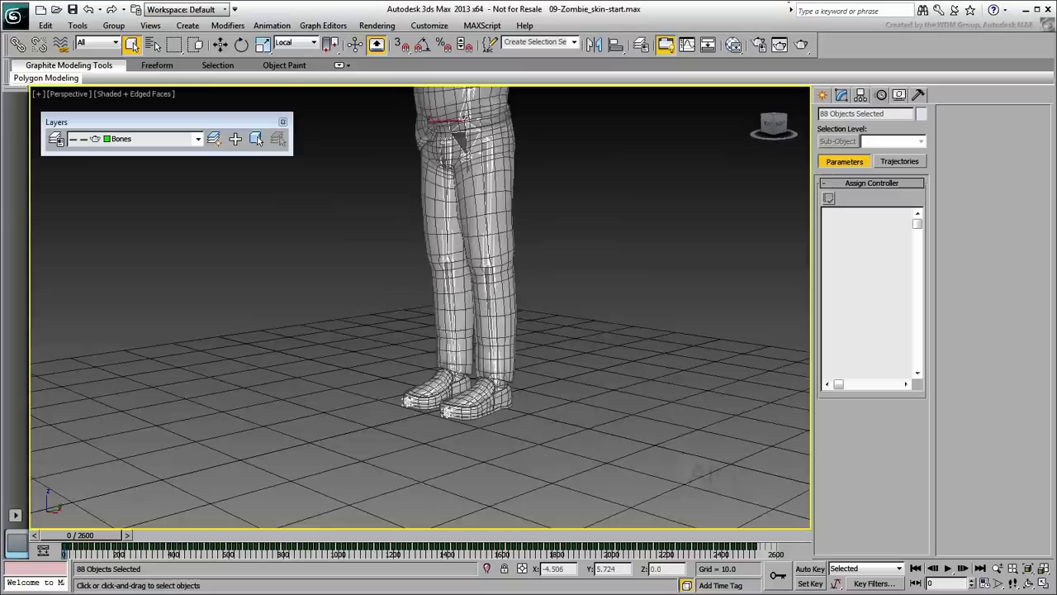
{"action": "left_click", "coordinate": [373, 308], "text": "alt"}
{"action": "scroll", "coordinate": [536, 166], "scroll_direction": "down", "scroll_amount": 8}
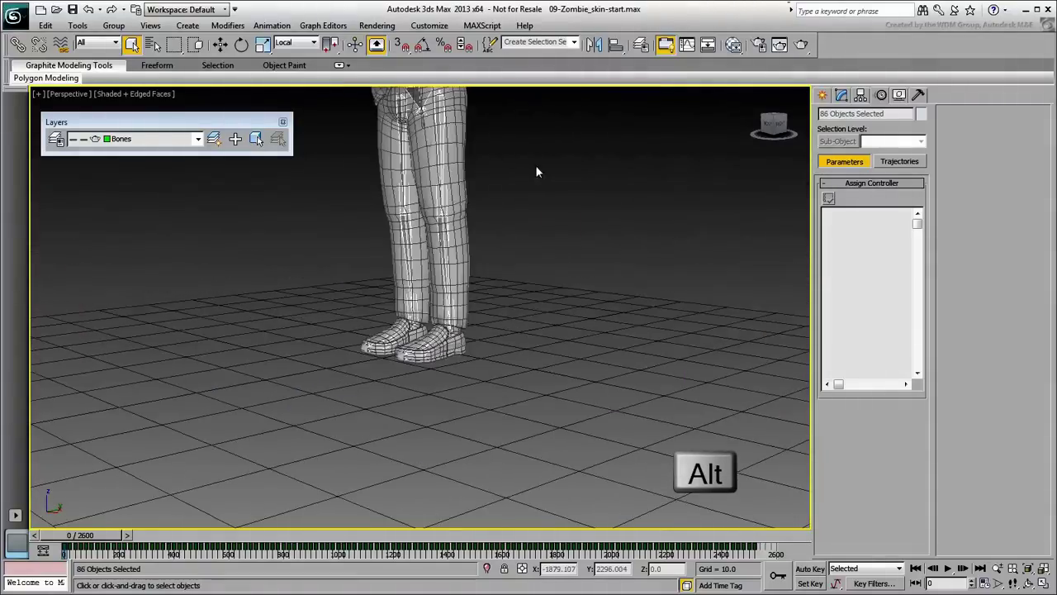
Remove the five fingertip nub bones and the hand nub bone of the character's left hand from the selection.
{"action": "middle_click_drag", "start_coordinate": [536, 166], "coordinate": [508, 395], "text": "alt"}
{"action": "scroll", "coordinate": [509, 395], "scroll_direction": "up", "scroll_amount": 8}
{"action": "left_click", "coordinate": [640, 312], "text": "alt"}
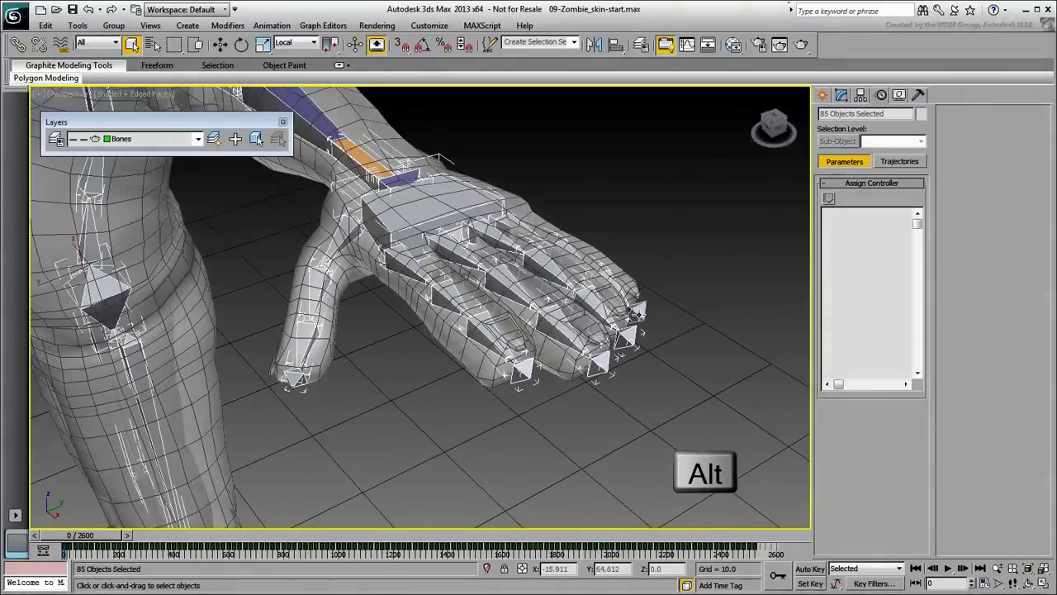
{"action": "left_click", "coordinate": [625, 338], "text": "alt"}
{"action": "left_click", "coordinate": [601, 363], "text": "alt"}
{"action": "left_click", "coordinate": [523, 371], "text": "alt"}
{"action": "left_click", "coordinate": [289, 380], "text": "alt"}
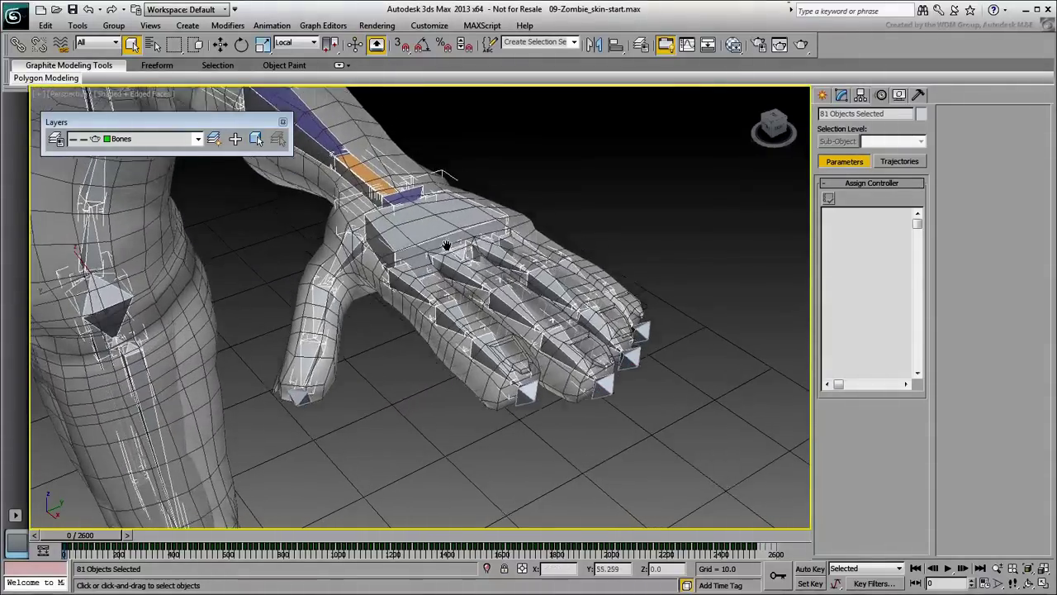
{"action": "scroll", "coordinate": [448, 243], "scroll_direction": "up", "scroll_amount": 5}
{"action": "left_click", "coordinate": [552, 170], "text": "alt"}
Remove the five fingertip nub bones and the hand nub bone of the character's right hand from the selection.
{"action": "scroll", "coordinate": [343, 262], "scroll_direction": "down", "scroll_amount": 6}
{"action": "middle_click_drag", "start_coordinate": [343, 263], "coordinate": [529, 322], "text": "alt"}
{"action": "scroll", "coordinate": [613, 362], "scroll_direction": "up", "scroll_amount": 8}
{"action": "left_click", "coordinate": [617, 359], "text": "alt"}
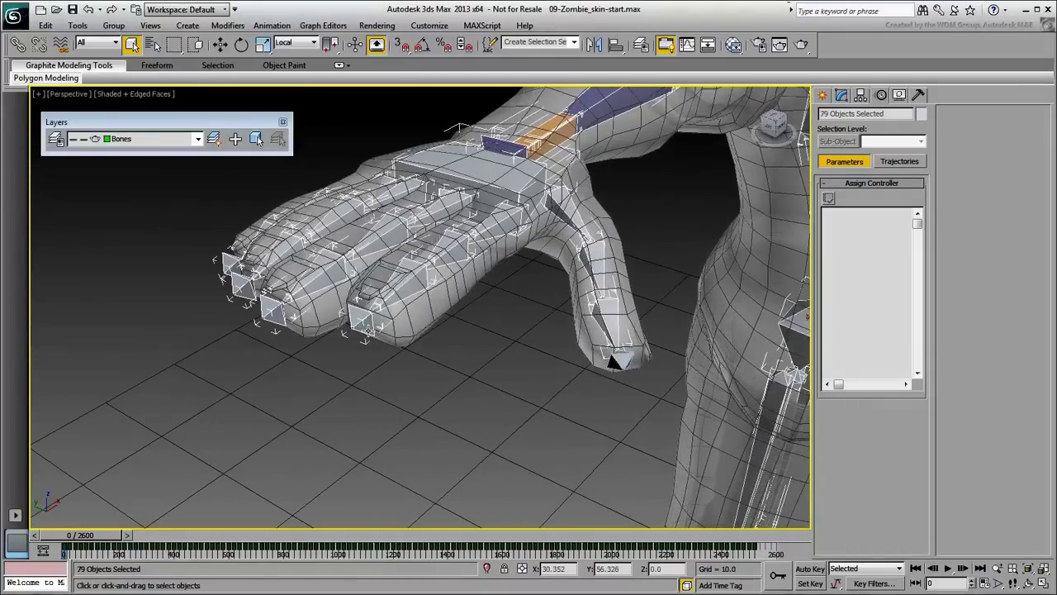
{"action": "left_click", "coordinate": [363, 324], "text": "alt"}
{"action": "left_click", "coordinate": [272, 313], "text": "alt"}
{"action": "left_click", "coordinate": [241, 284], "text": "alt"}
{"action": "left_click", "coordinate": [229, 264], "text": "alt"}
{"action": "scroll", "coordinate": [419, 218], "scroll_direction": "up", "scroll_amount": 3}
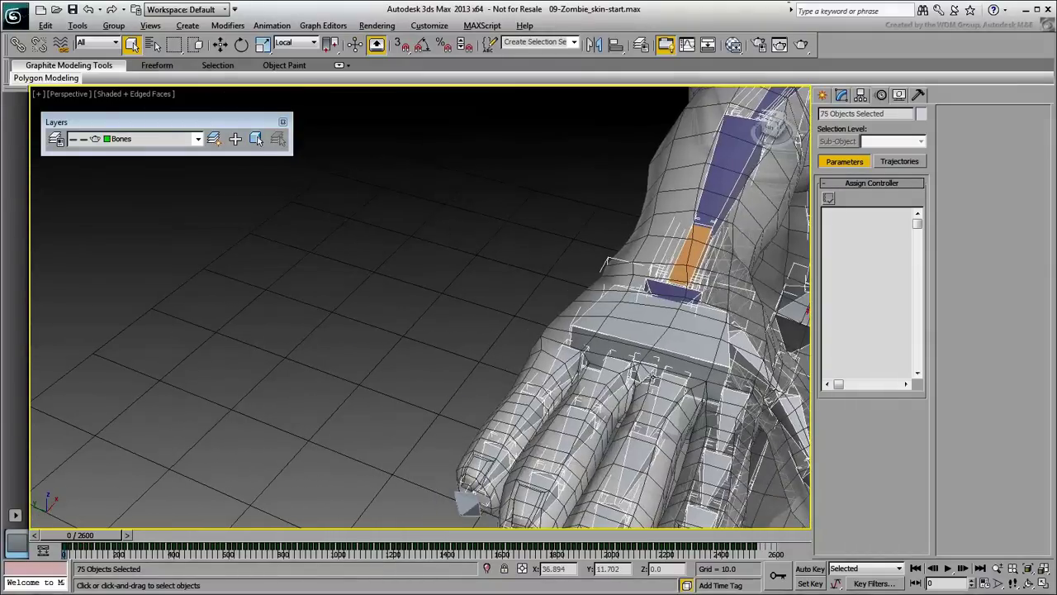
{"action": "left_click", "coordinate": [649, 376], "text": "alt"}
Remove the head nub bone and the pelvis nub bone from the selection.
{"action": "scroll", "coordinate": [536, 262], "scroll_direction": "down", "scroll_amount": 10}
{"action": "left_click", "coordinate": [451, 175], "text": "alt"}
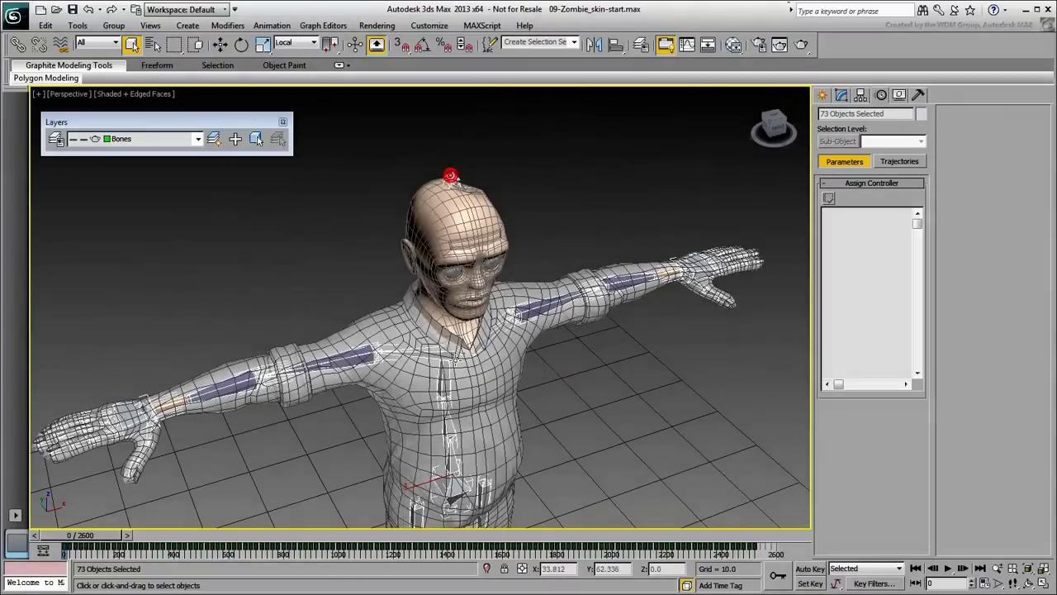
{"action": "middle_click_drag", "start_coordinate": [458, 360], "coordinate": [463, 330], "text": "alt"}
{"action": "left_click", "coordinate": [464, 365], "text": "alt"}
{"action": "scroll", "coordinate": [488, 343], "scroll_direction": "up", "scroll_amount": 2}
{"action": "scroll", "coordinate": [537, 318], "scroll_direction": "down", "scroll_amount": 5}
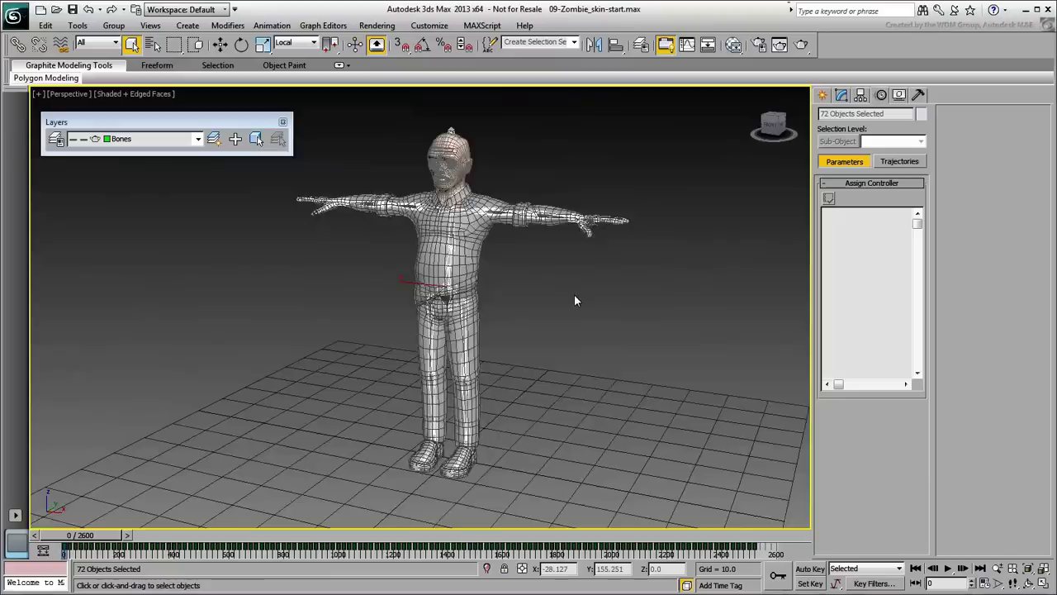
{"action": "scroll", "coordinate": [567, 299], "scroll_direction": "up", "scroll_amount": 2}
{"action": "scroll", "coordinate": [582, 314], "scroll_direction": "down", "scroll_amount": 2}
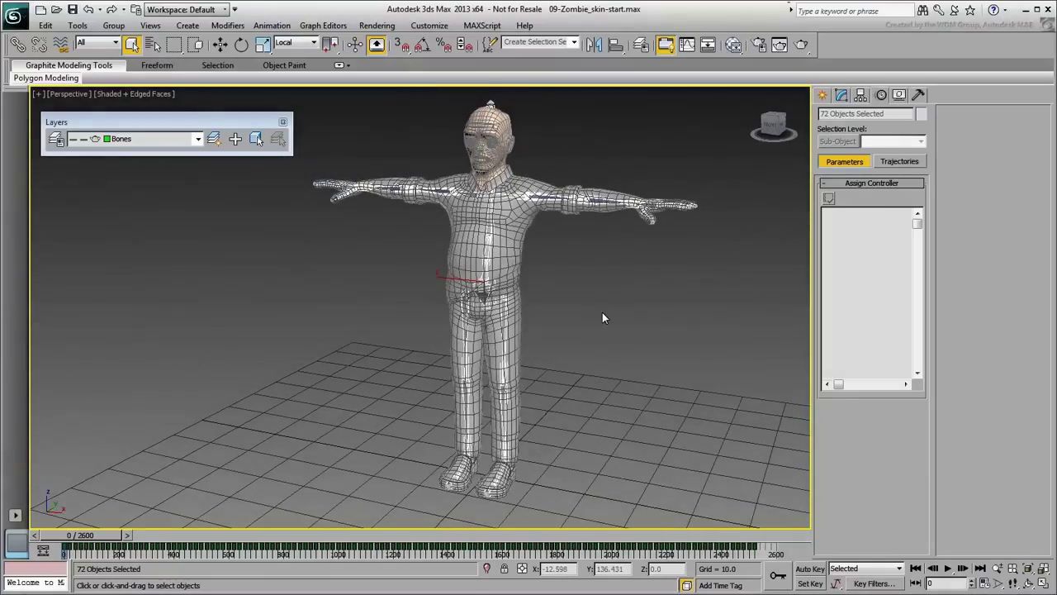
In the scene object selection list, deselect the right arm's FK and IK shoulder, forearm and wrist bones.
{"action": "key", "text": "h"}
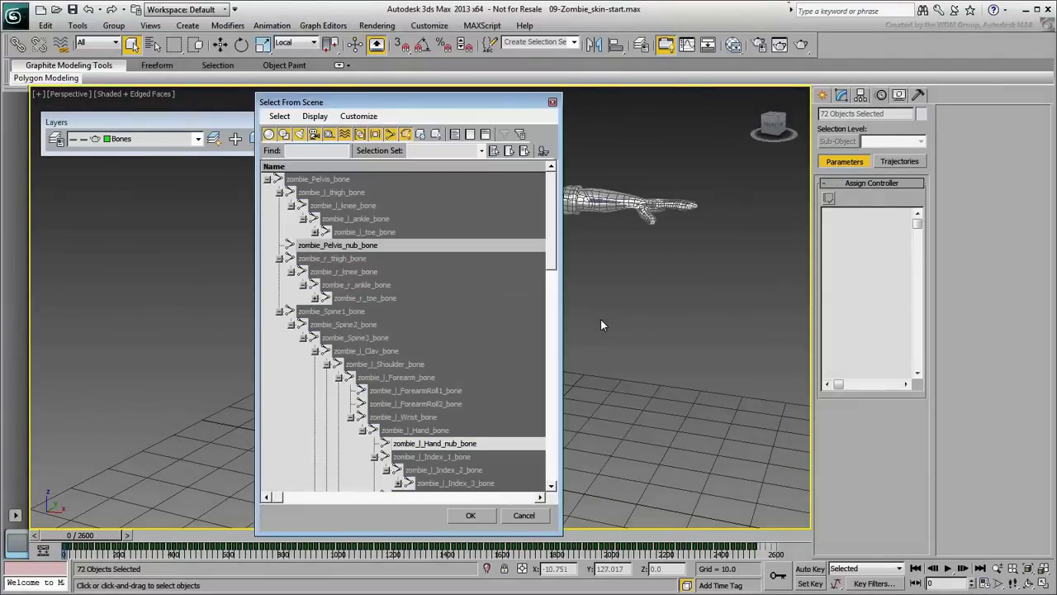
{"action": "left_click", "coordinate": [279, 116]}
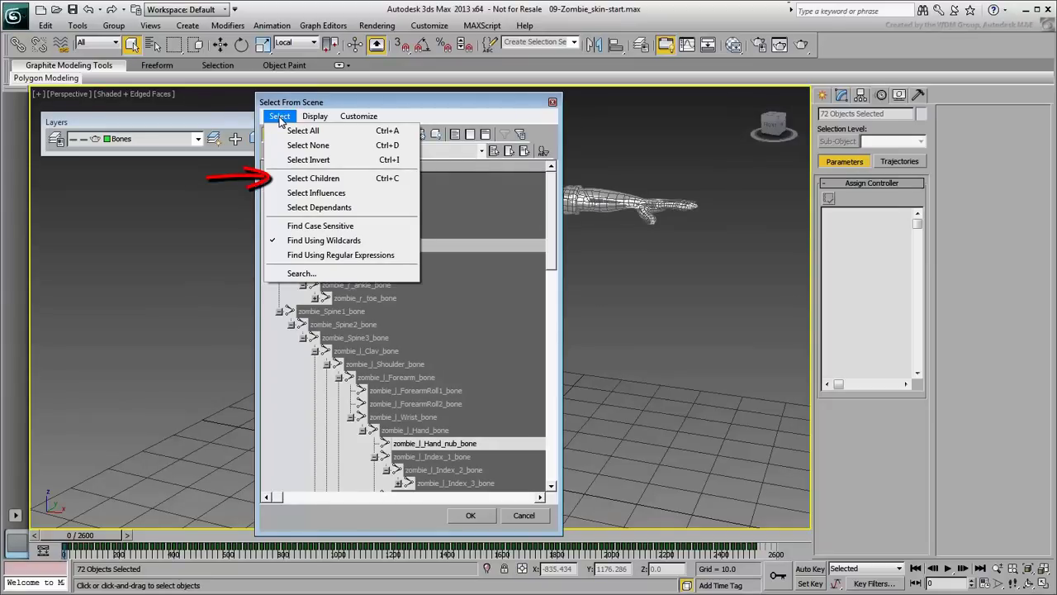
{"action": "left_click", "coordinate": [280, 117]}
{"action": "left_click_drag", "start_coordinate": [555, 234], "coordinate": [444, 467]}
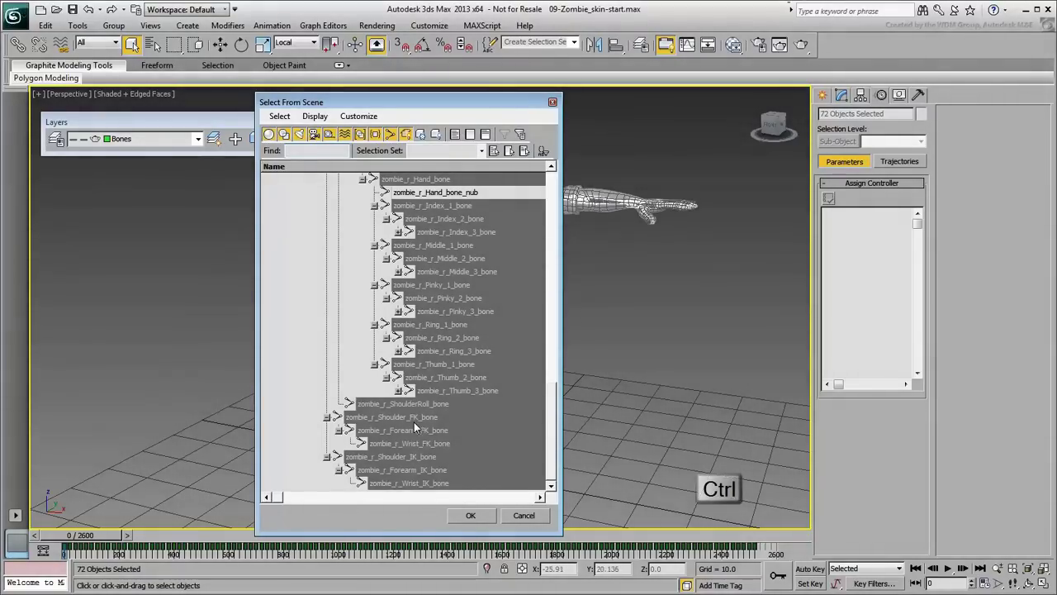
{"action": "left_click", "coordinate": [411, 418], "text": "ctrl"}
{"action": "left_click", "coordinate": [411, 430], "text": "ctrl"}
{"action": "left_click", "coordinate": [413, 443], "text": "ctrl"}
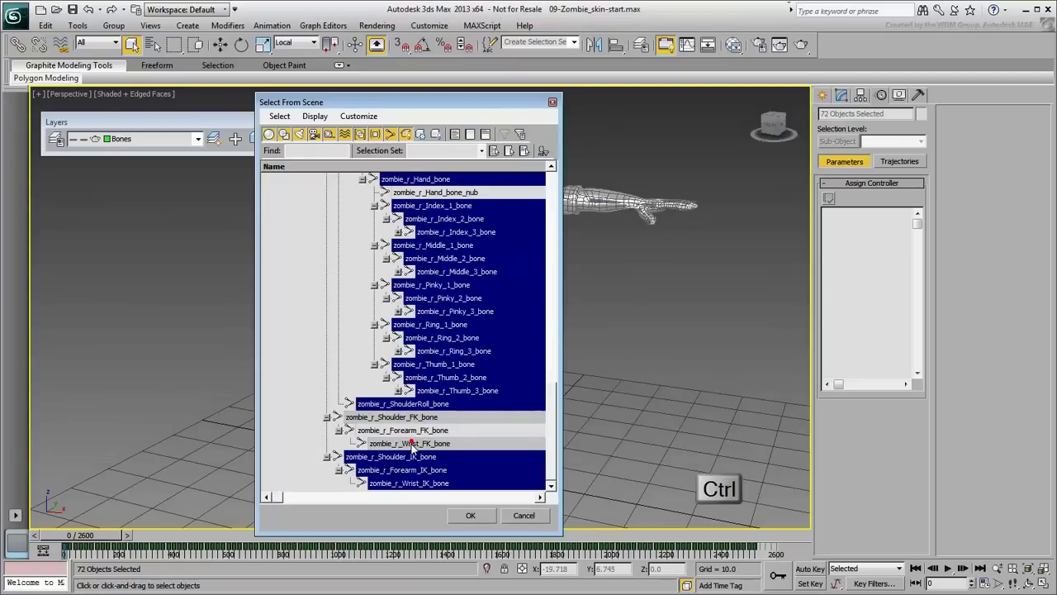
{"action": "left_click", "coordinate": [415, 456], "text": "ctrl"}
{"action": "left_click", "coordinate": [421, 471], "text": "ctrl"}
{"action": "left_click", "coordinate": [419, 483], "text": "ctrl"}
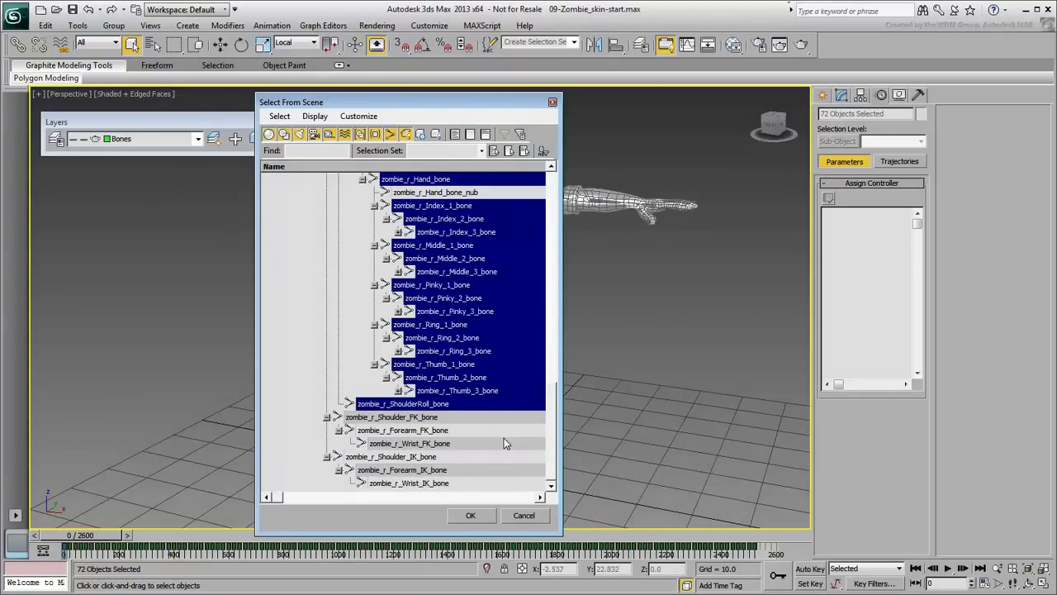
Deselect the left arm's FK and IK shoulder, forearm and wrist bones and apply the list selection.
{"action": "left_click_drag", "start_coordinate": [550, 443], "coordinate": [549, 358]}
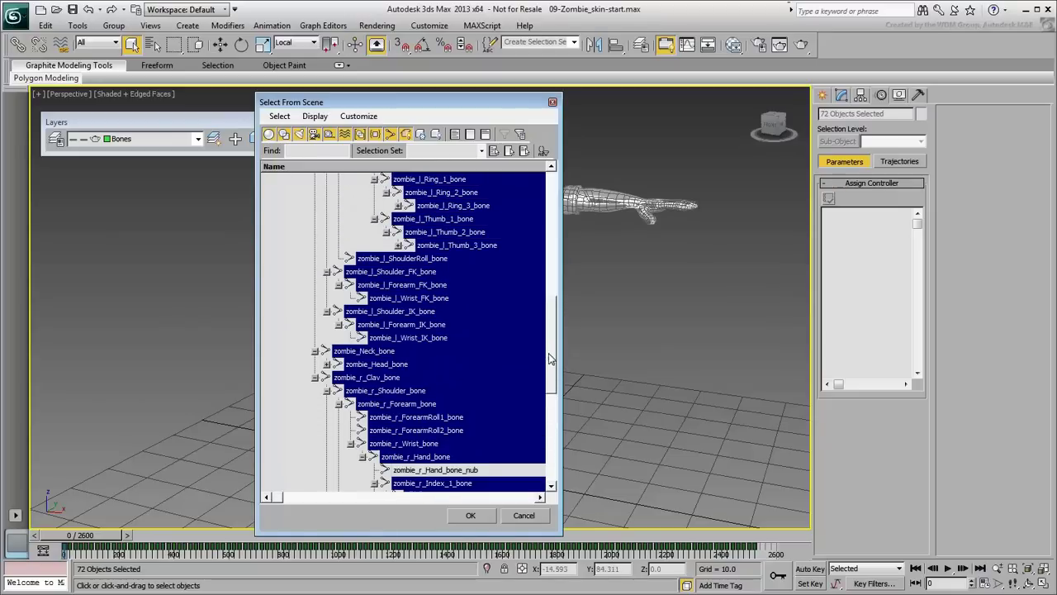
{"action": "left_click", "coordinate": [394, 273], "text": "ctrl"}
{"action": "left_click", "coordinate": [402, 285], "text": "ctrl"}
{"action": "left_click", "coordinate": [405, 298], "text": "ctrl"}
{"action": "left_click", "coordinate": [410, 311], "text": "ctrl"}
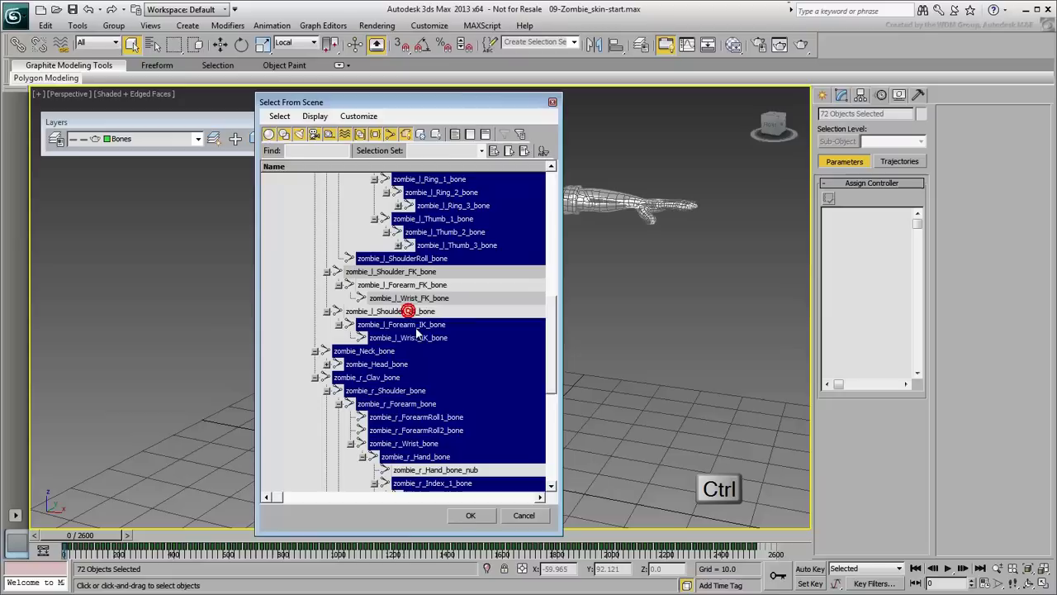
{"action": "left_click", "coordinate": [416, 324], "text": "ctrl"}
{"action": "left_click", "coordinate": [420, 338], "text": "ctrl"}
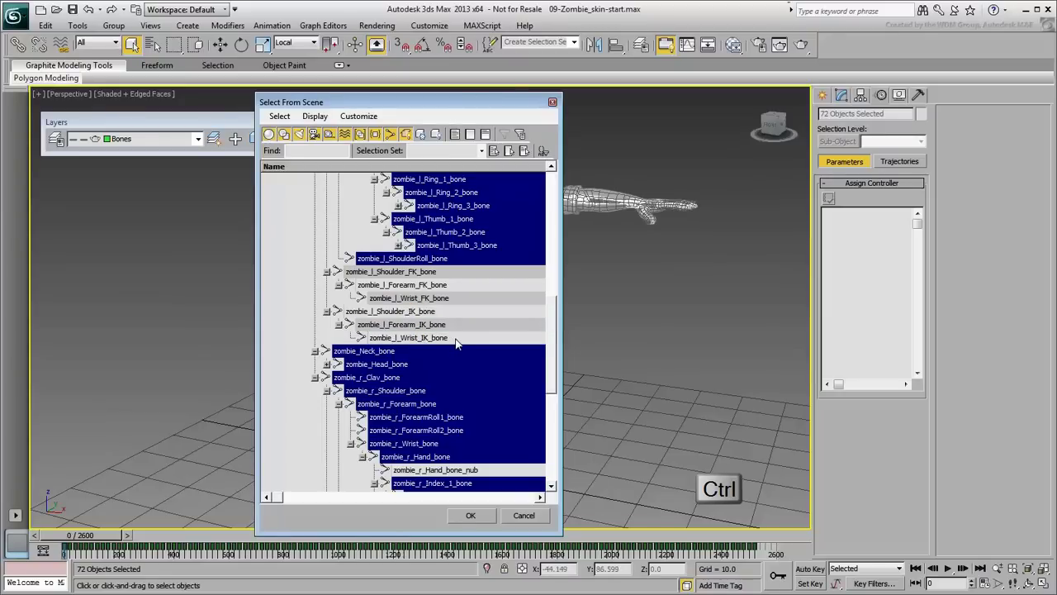
{"action": "left_click", "coordinate": [469, 515]}
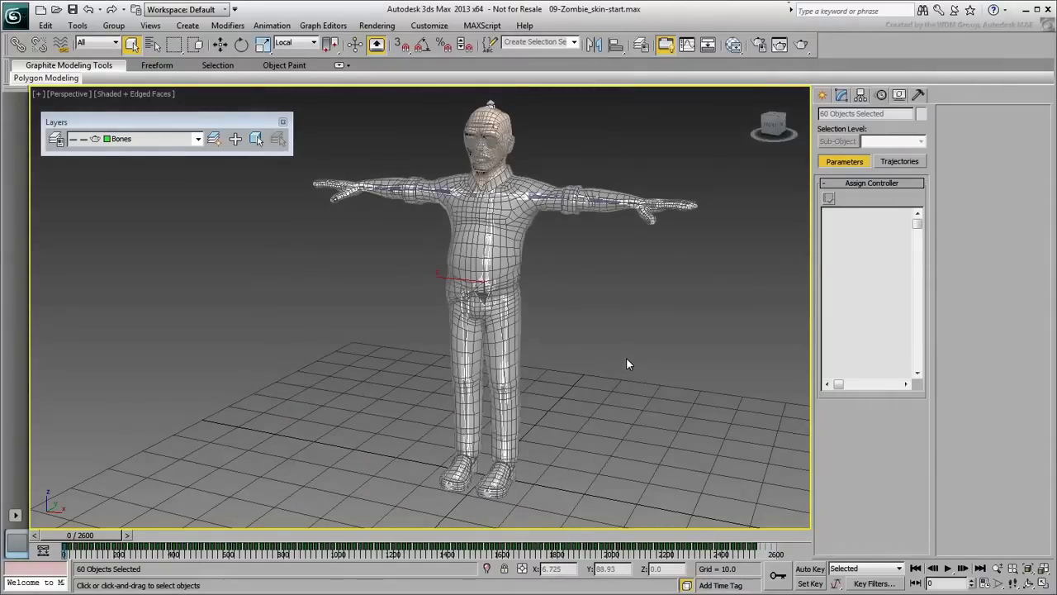
Save the selected bones as a named selection set called SKIN_BONES.
{"action": "left_click", "coordinate": [538, 41]}
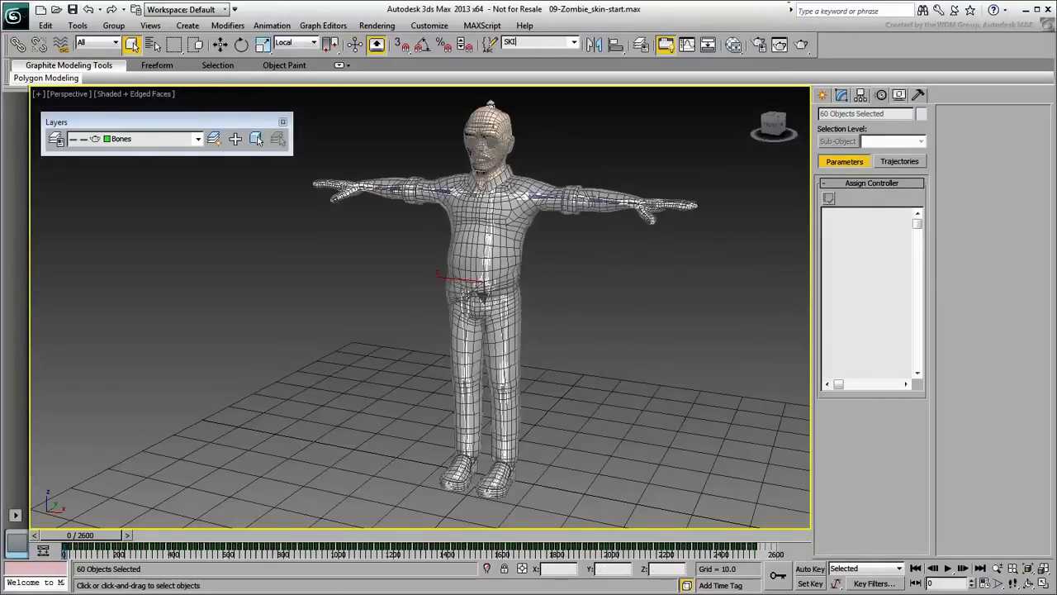
{"action": "type", "text": "SKIN_BONES"}
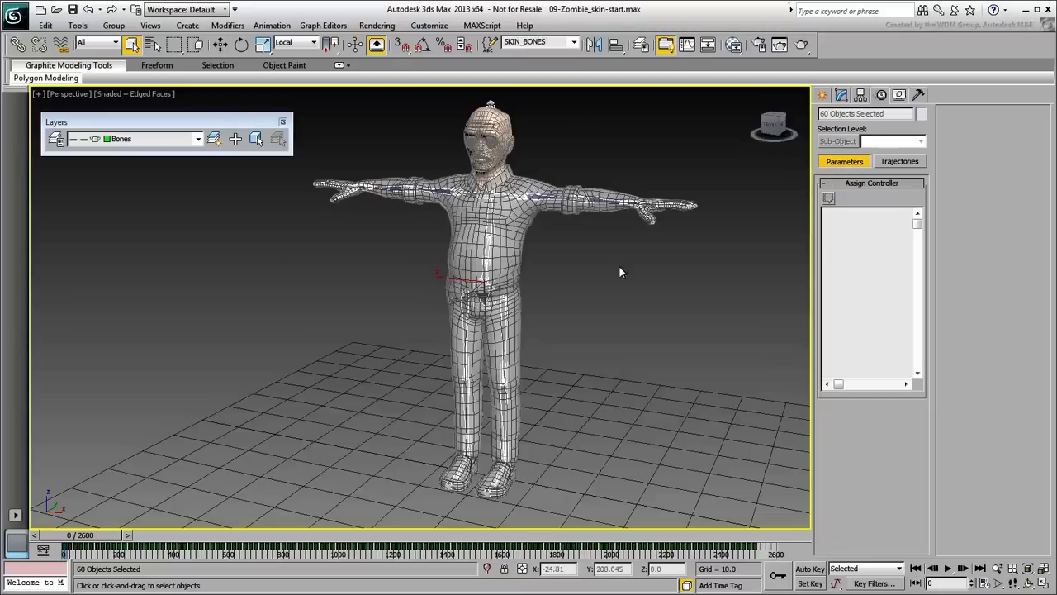
{"action": "key", "text": "Return"}
Test the SKIN_BONES selection set by recalling it from an empty selection, and deselect everything.
{"action": "left_click", "coordinate": [656, 310]}
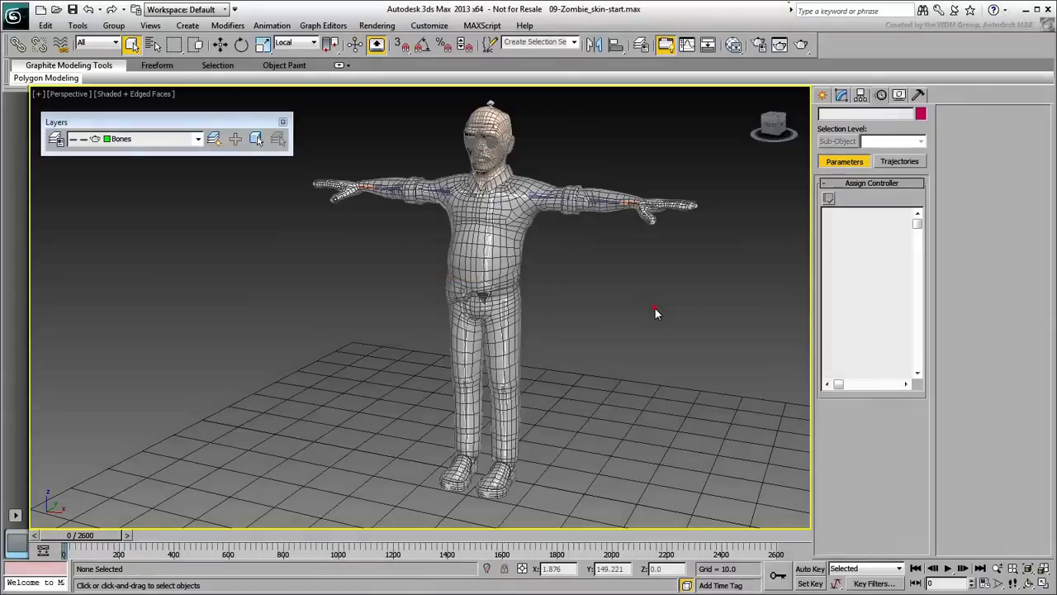
{"action": "left_click", "coordinate": [576, 42]}
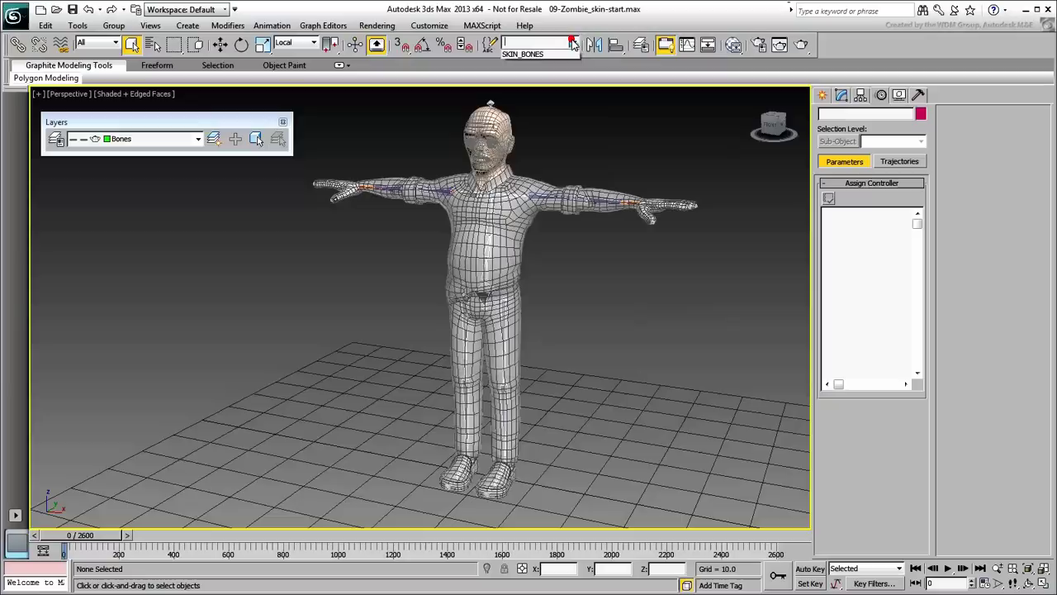
{"action": "left_click", "coordinate": [533, 54]}
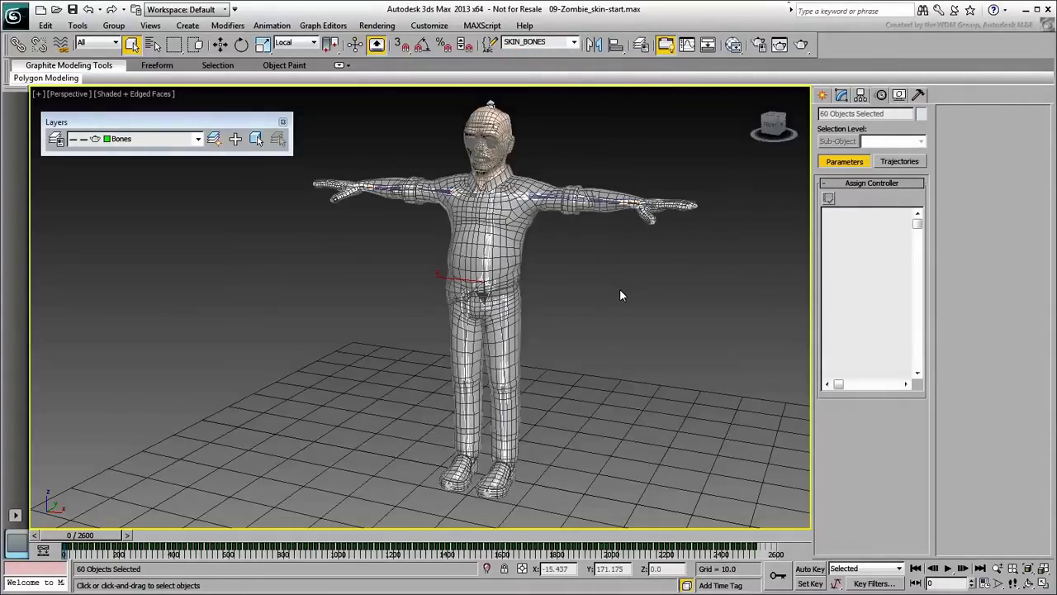
{"action": "left_click", "coordinate": [595, 289]}
Unfreeze the Mesh layer.
{"action": "left_click", "coordinate": [197, 139]}
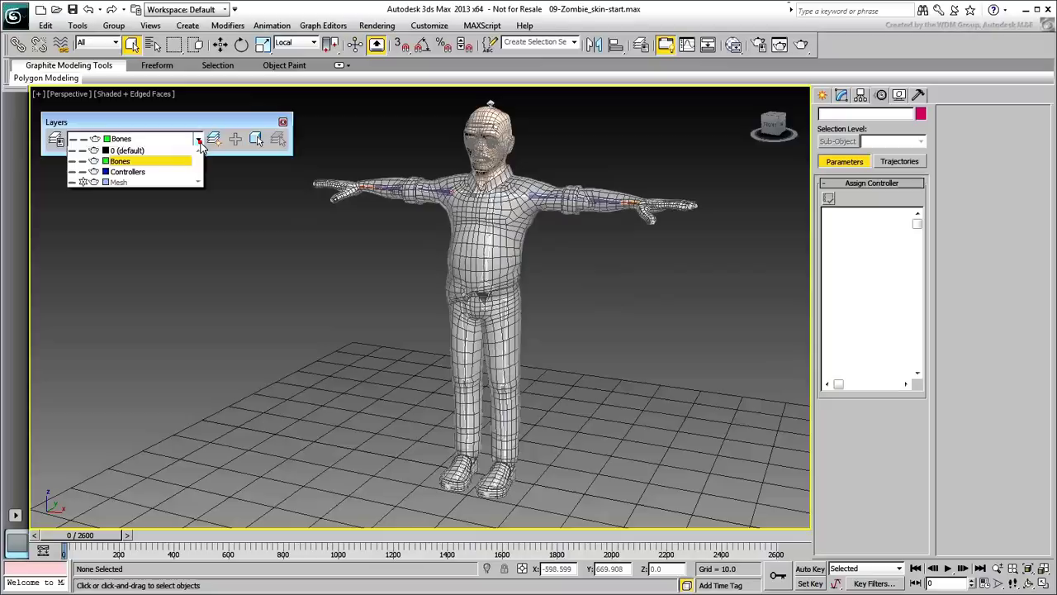
{"action": "left_click", "coordinate": [82, 185]}
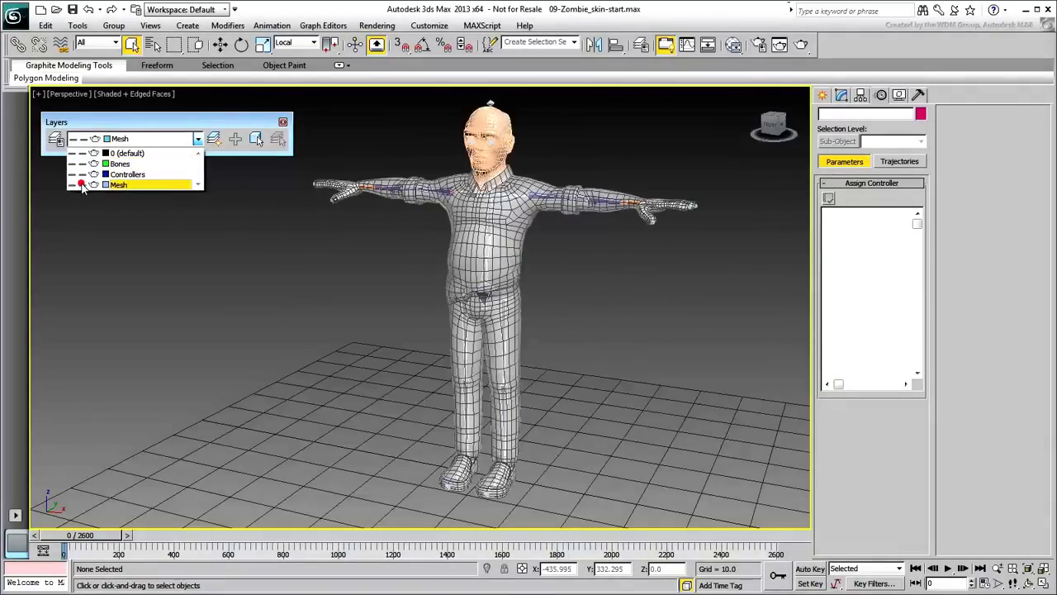
{"action": "left_click", "coordinate": [366, 243]}
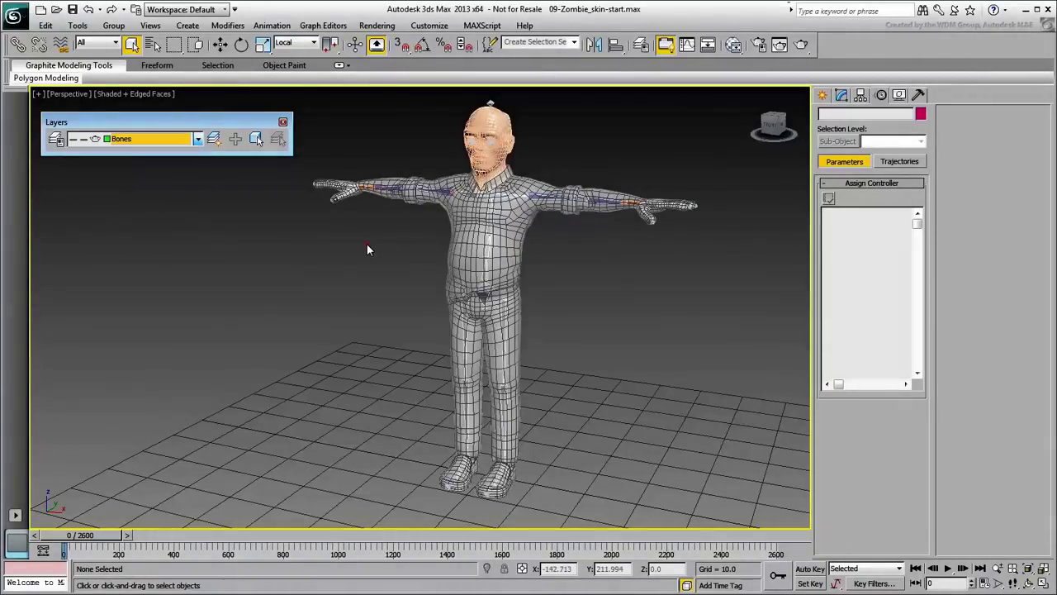
Turn off see-through display for the zombie body mesh and deselect it.
{"action": "left_click", "coordinate": [505, 247]}
{"action": "key", "text": "alt+x"}
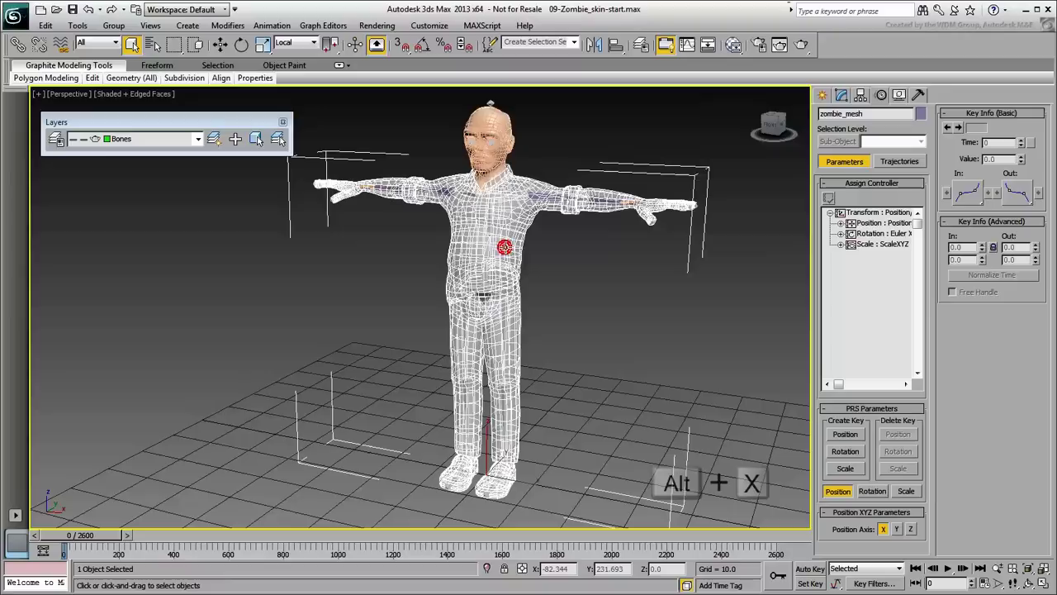
{"action": "left_click", "coordinate": [583, 279]}
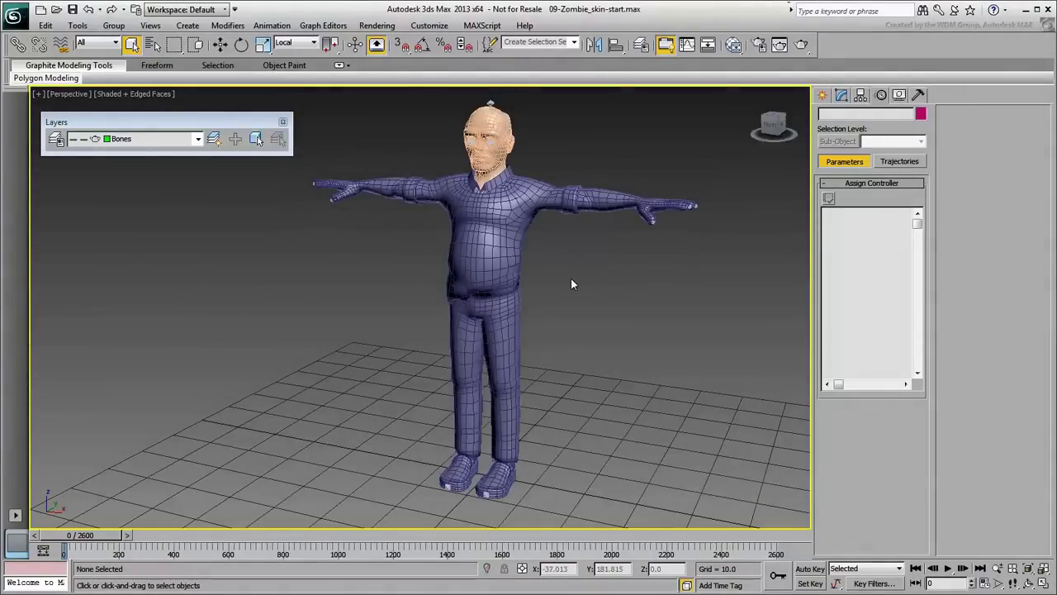
Apply a Skin modifier to the zombie body mesh.
{"action": "left_click", "coordinate": [517, 266]}
{"action": "left_click", "coordinate": [843, 95]}
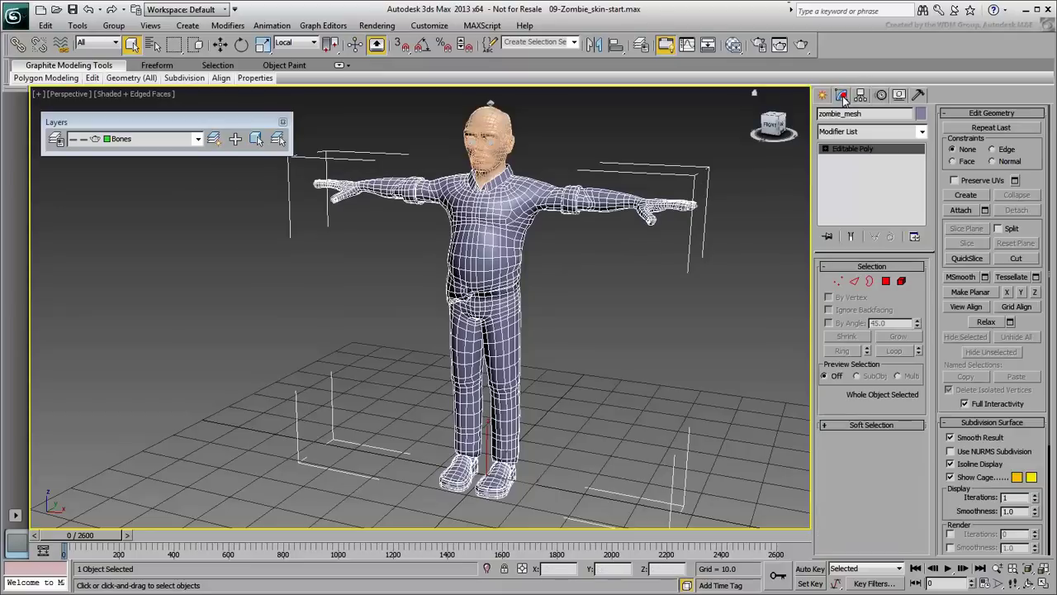
{"action": "left_click", "coordinate": [861, 134]}
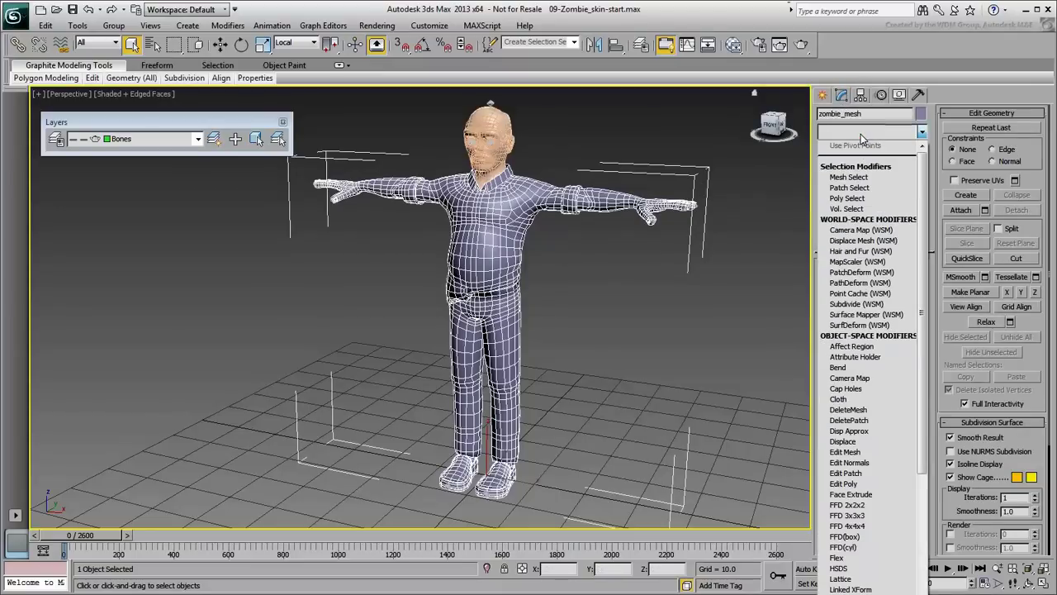
{"action": "scroll", "coordinate": [851, 408], "scroll_direction": "down", "scroll_amount": 15}
{"action": "left_click", "coordinate": [845, 476]}
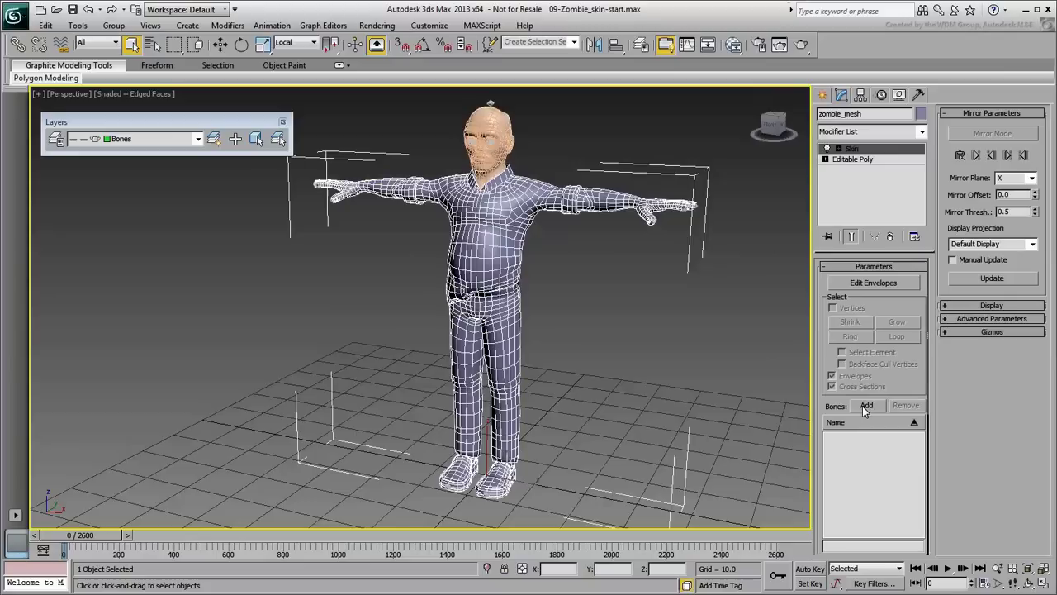
Add the bones of the SKIN_BONES selection set to the Skin modifier's bone list.
{"action": "left_click", "coordinate": [867, 405]}
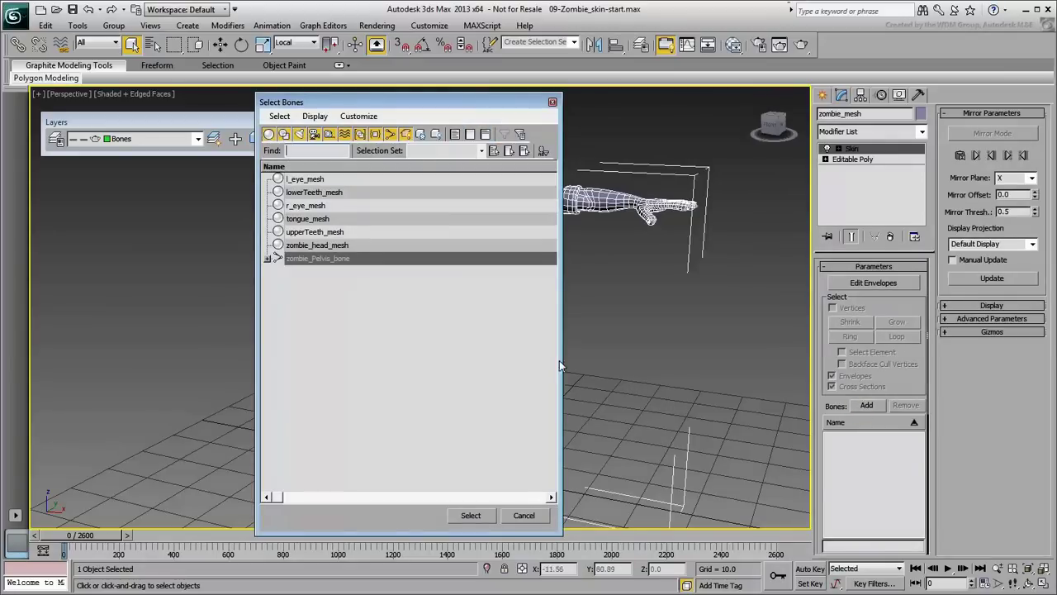
{"action": "left_click", "coordinate": [480, 151]}
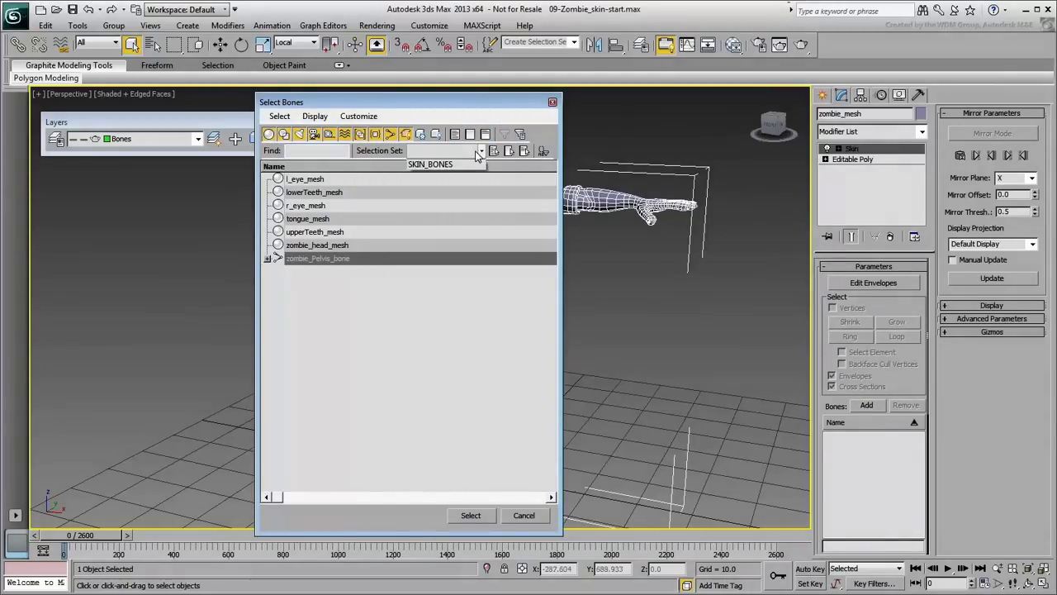
{"action": "left_click", "coordinate": [449, 164]}
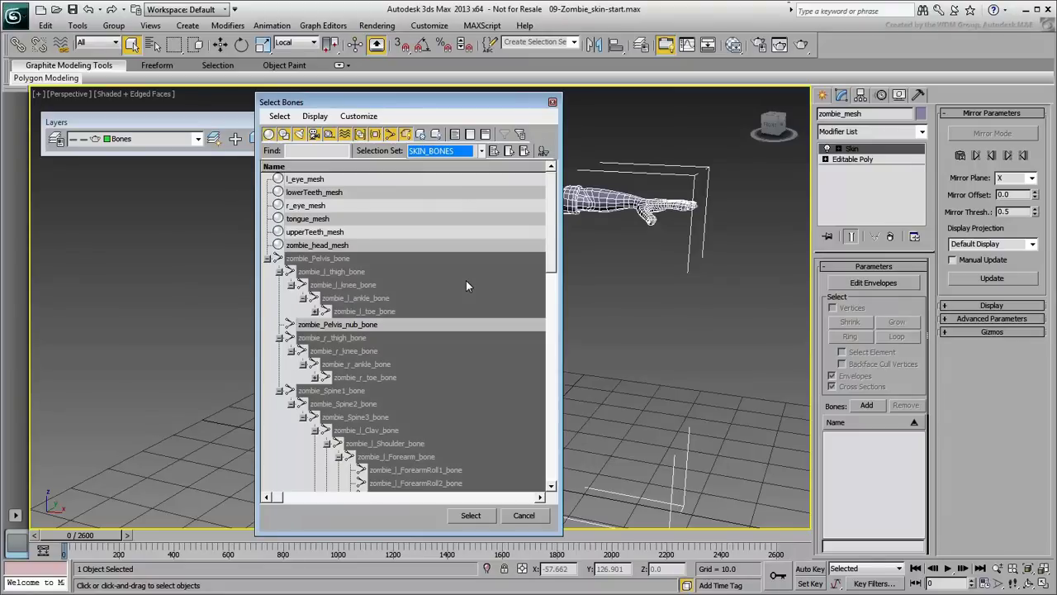
{"action": "left_click", "coordinate": [470, 515]}
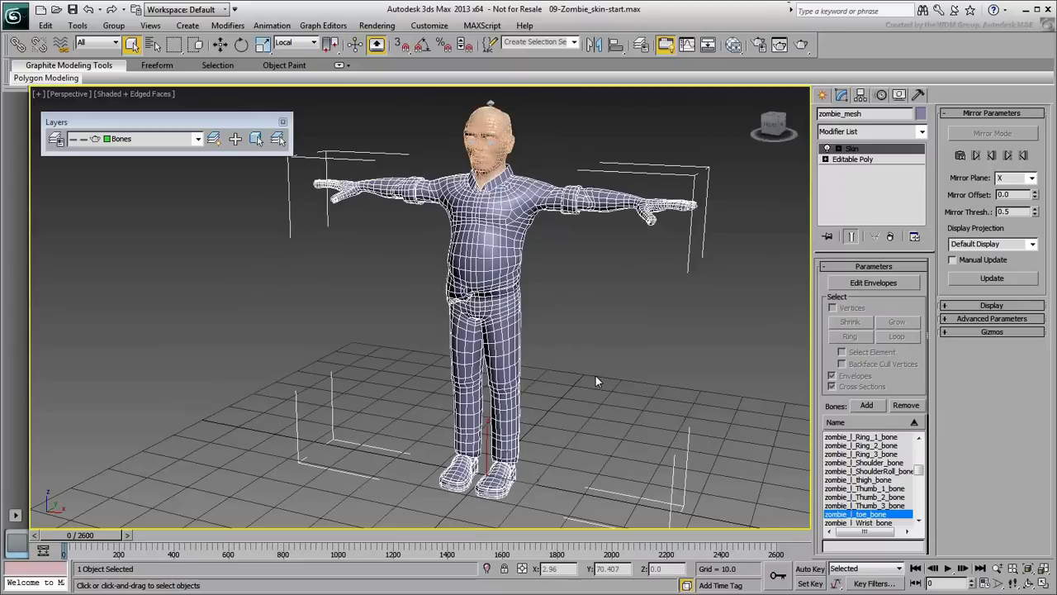
Enter envelope editing on the Skin modifier and select the left thigh bone's envelope for a close-up of its influence.
{"action": "mouse_move", "coordinate": [79, 537]}
{"action": "left_mouse_down"}
{"action": "mouse_move", "coordinate": [186, 551]}
{"action": "mouse_move", "coordinate": [80, 552]}
{"action": "left_mouse_up"}
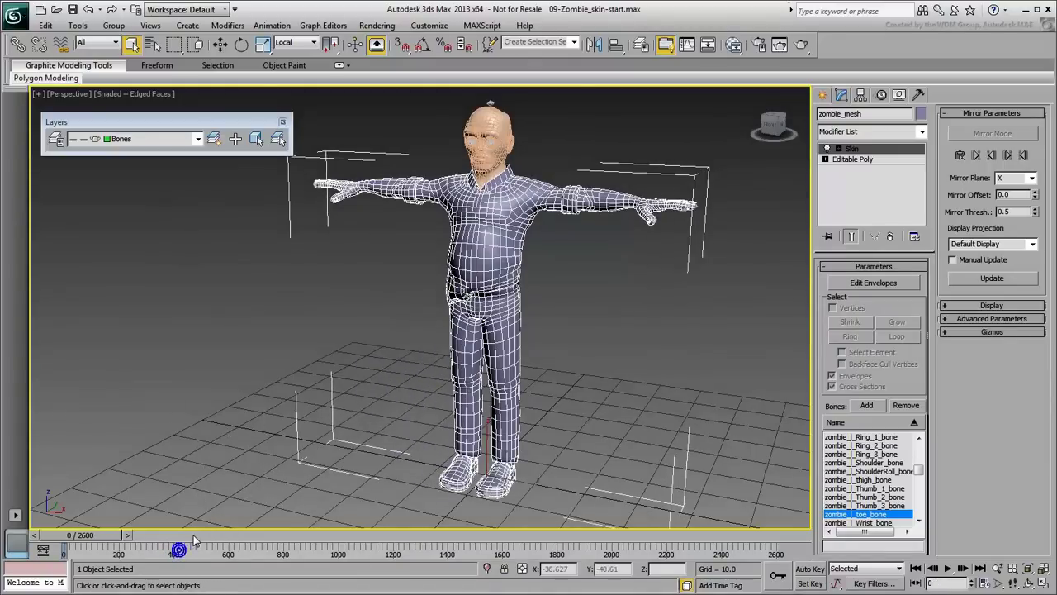
{"action": "middle_click_drag", "start_coordinate": [553, 404], "coordinate": [656, 452], "text": "alt"}
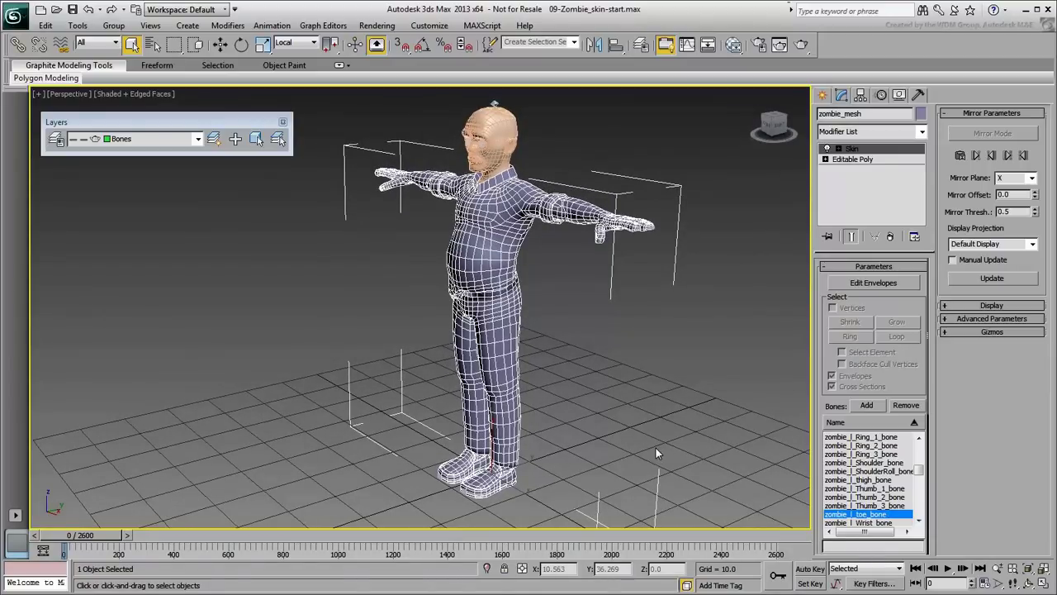
{"action": "left_click", "coordinate": [873, 284]}
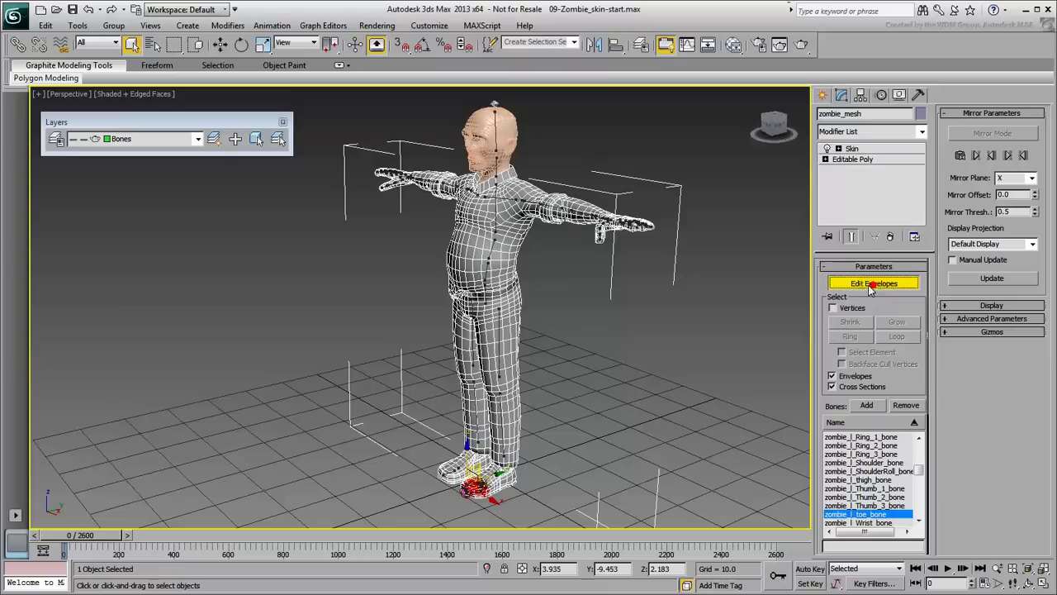
{"action": "left_click", "coordinate": [499, 347]}
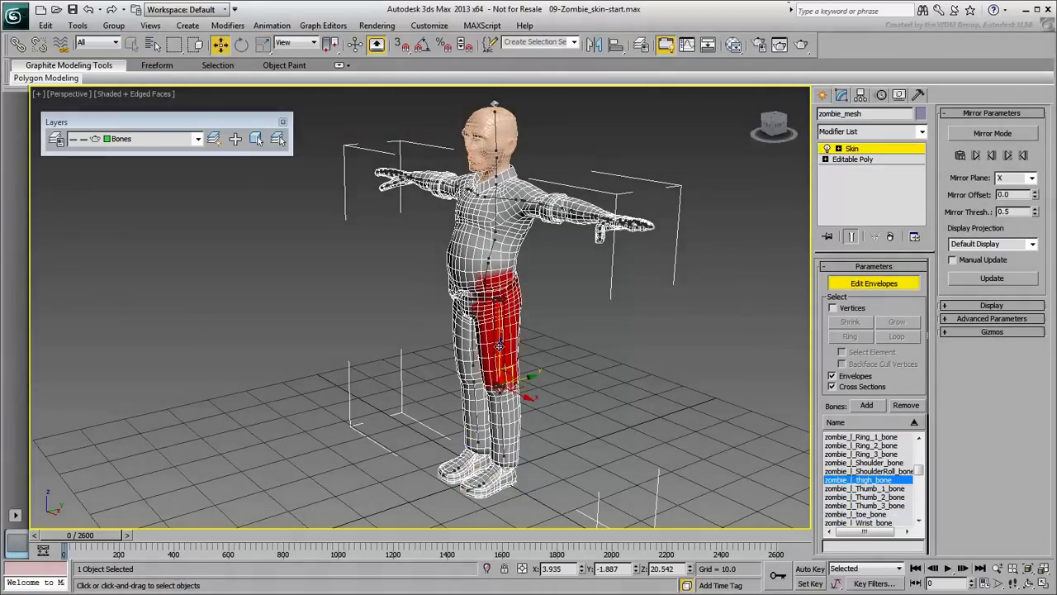
{"action": "middle_click_drag", "start_coordinate": [530, 407], "coordinate": [528, 421], "text": "alt"}
{"action": "scroll", "coordinate": [528, 421], "scroll_direction": "up", "scroll_amount": 5}
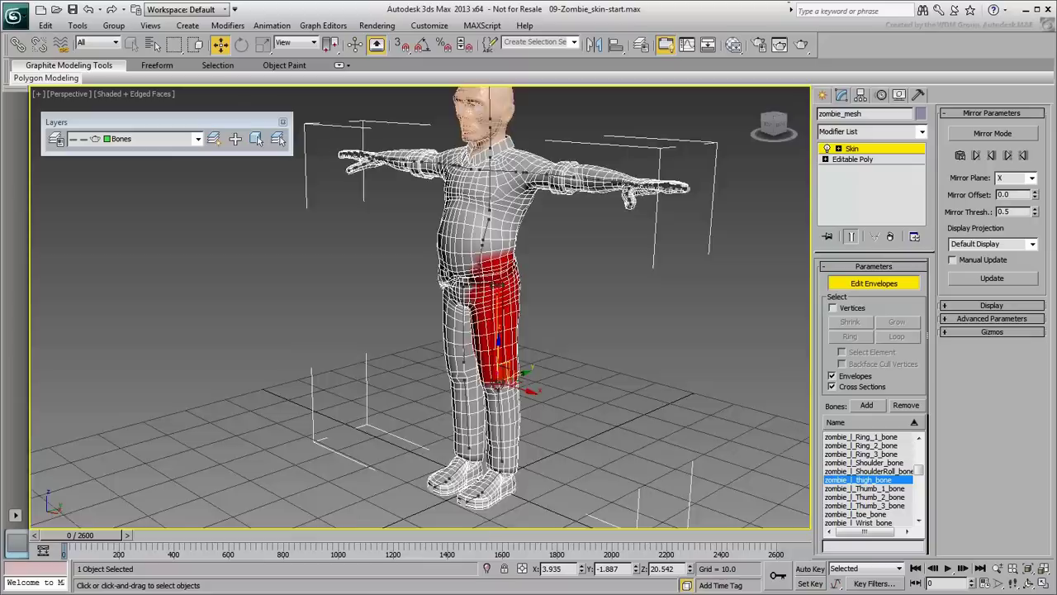
{"action": "mouse_move", "coordinate": [464, 347]}
{"action": "left_mouse_down"}
{"action": "mouse_move", "coordinate": [487, 438]}
{"action": "mouse_move", "coordinate": [493, 358]}
{"action": "mouse_move", "coordinate": [479, 347]}
{"action": "left_mouse_up"}
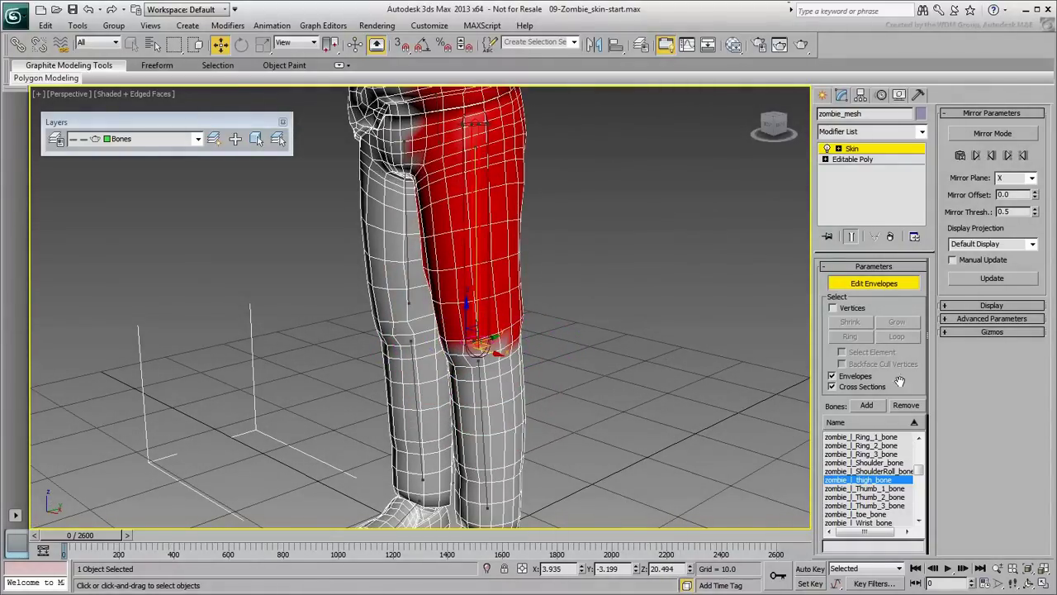
Try out the Paint Weights brush over the left thigh and switch it off again.
{"action": "scroll", "coordinate": [900, 381], "scroll_direction": "down", "scroll_amount": 5}
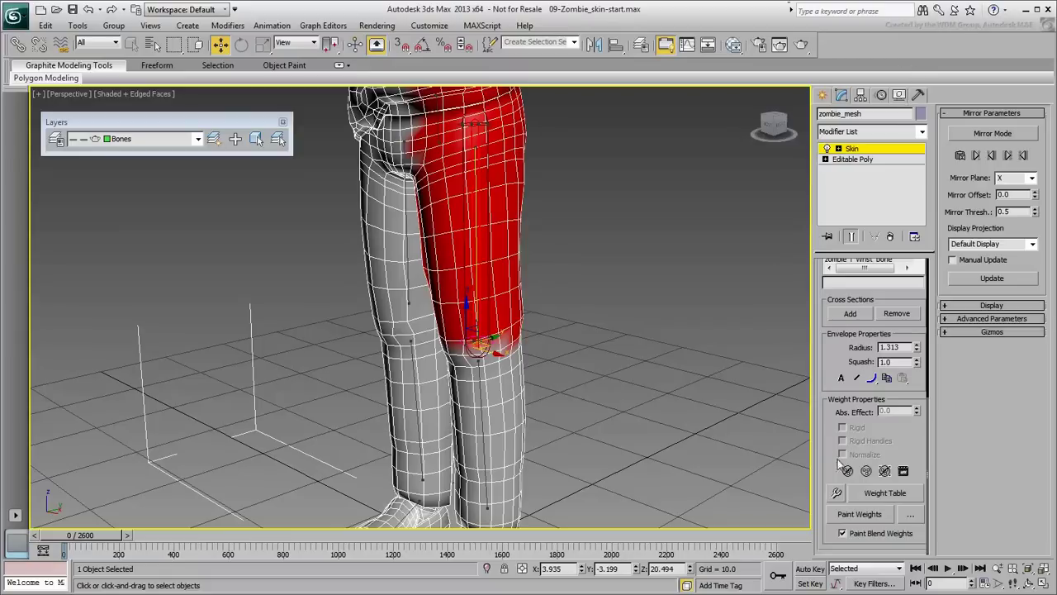
{"action": "left_click", "coordinate": [857, 514]}
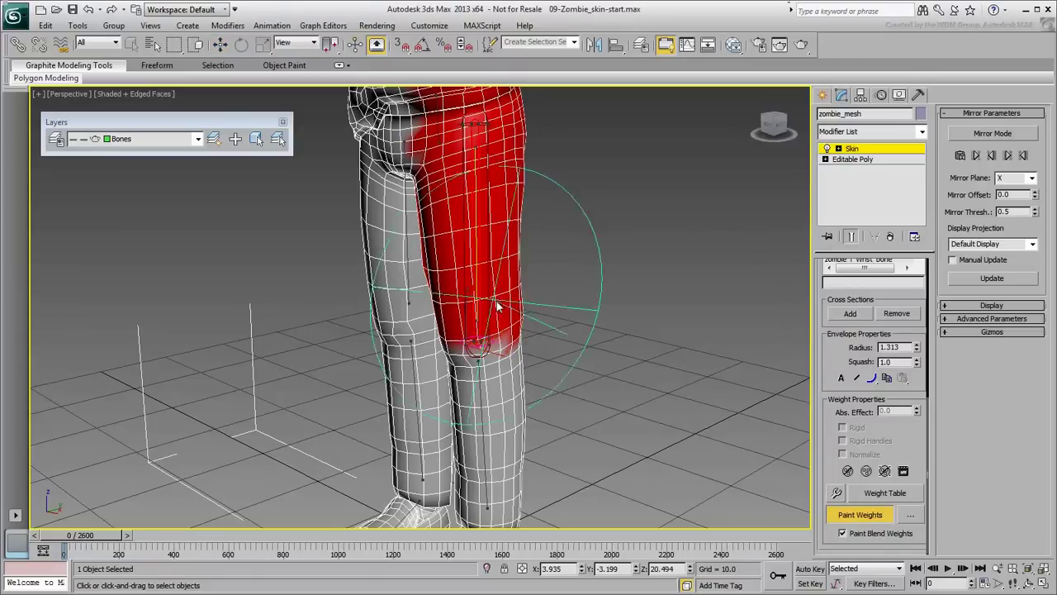
{"action": "mouse_move", "coordinate": [444, 296]}
{"action": "left_mouse_down"}
{"action": "mouse_move", "coordinate": [447, 320]}
{"action": "mouse_move", "coordinate": [467, 327]}
{"action": "mouse_move", "coordinate": [454, 302]}
{"action": "left_mouse_up"}
{"action": "left_click", "coordinate": [859, 515]}
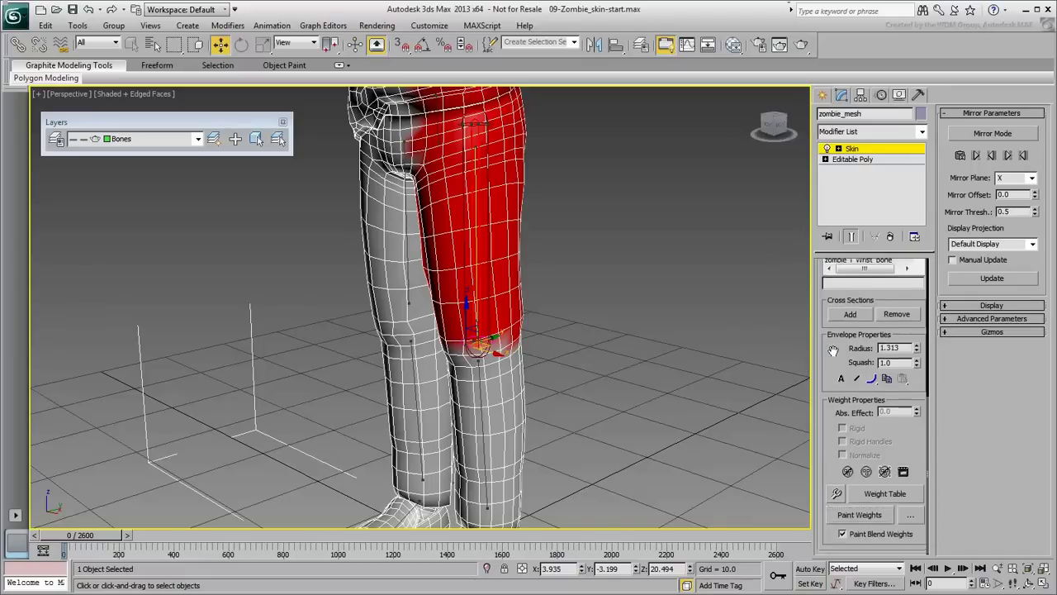
Enable vertex selection for envelope editing and turn on Show No Envelopes in the Skin display options.
{"action": "left_click_drag", "start_coordinate": [831, 272], "coordinate": [818, 594]}
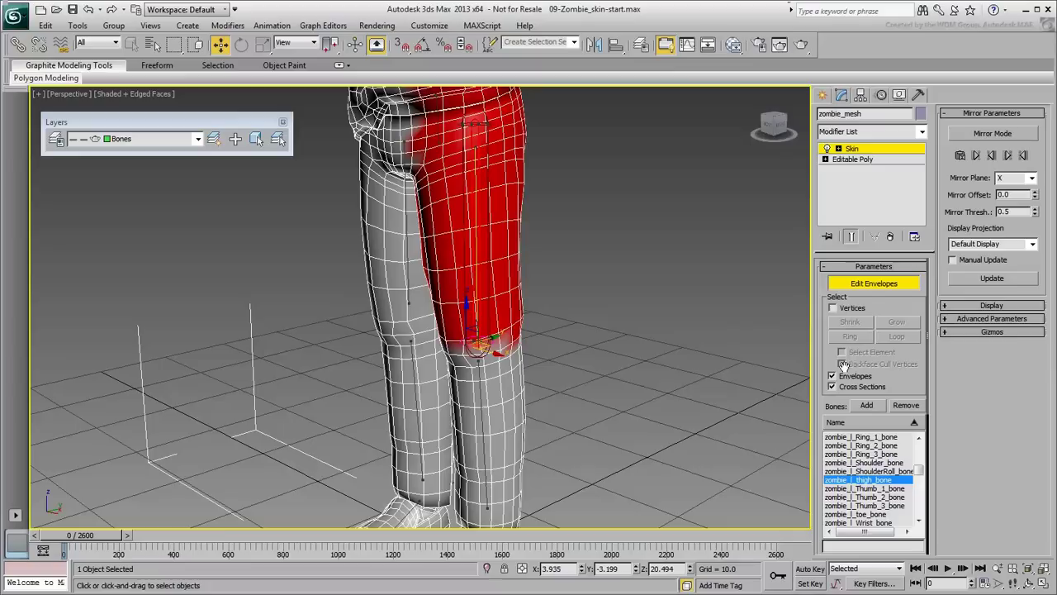
{"action": "left_click", "coordinate": [832, 307]}
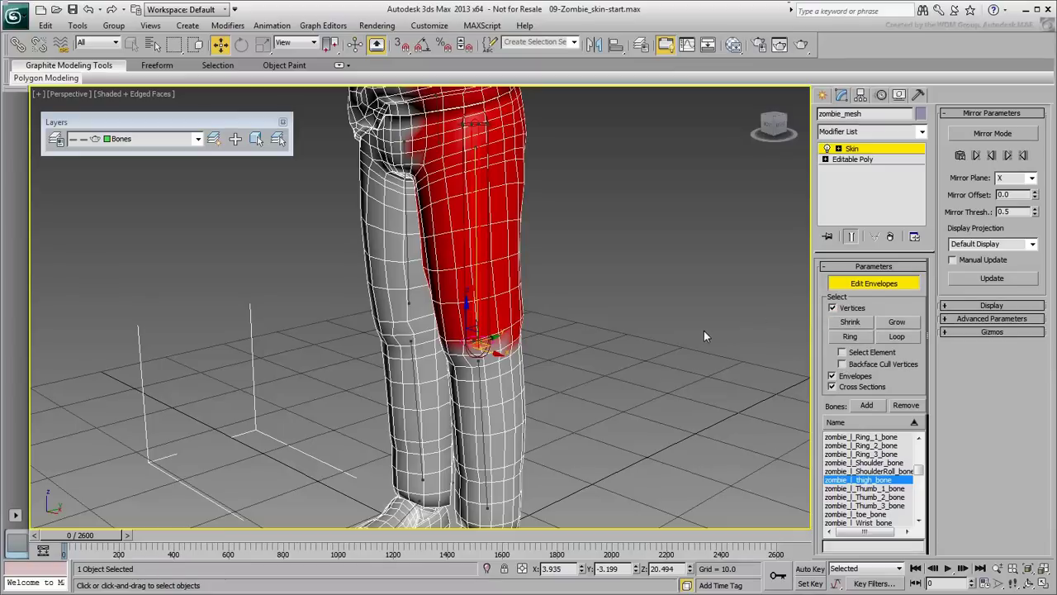
{"action": "left_click_drag", "start_coordinate": [460, 401], "coordinate": [461, 404]}
{"action": "left_click_drag", "start_coordinate": [554, 412], "coordinate": [489, 382]}
{"action": "left_click", "coordinate": [994, 306]}
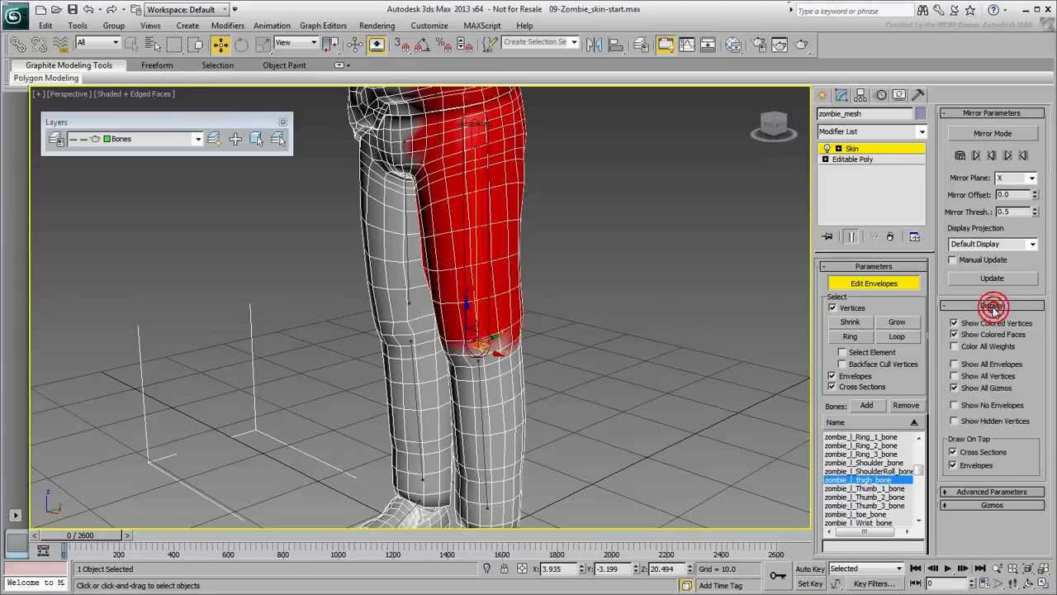
{"action": "left_click", "coordinate": [962, 408]}
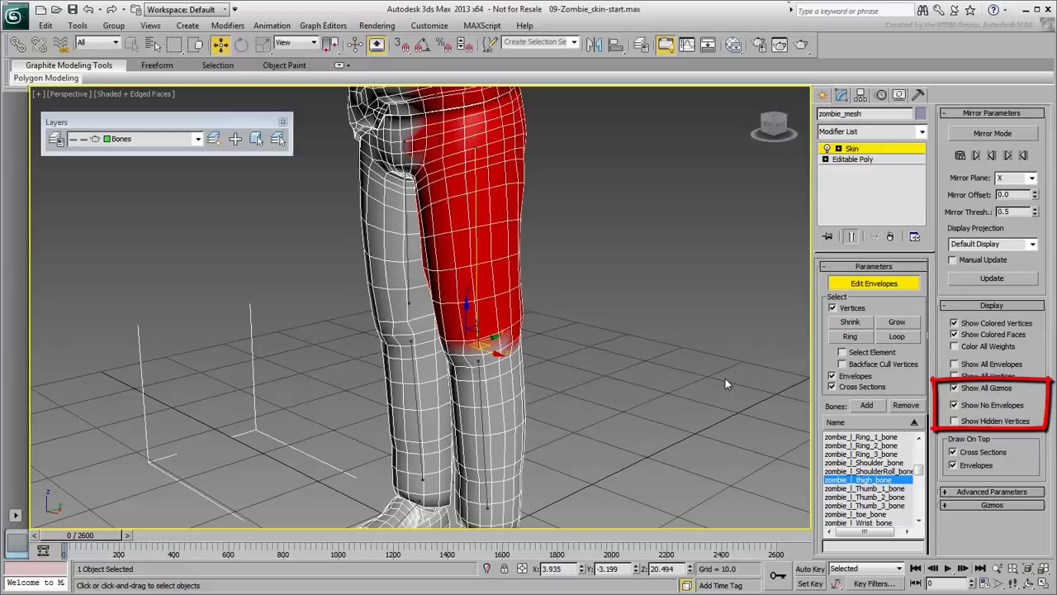
Set the Skin modifier's Bone Affect Limit to 4 in the advanced parameters.
{"action": "left_click", "coordinate": [991, 491]}
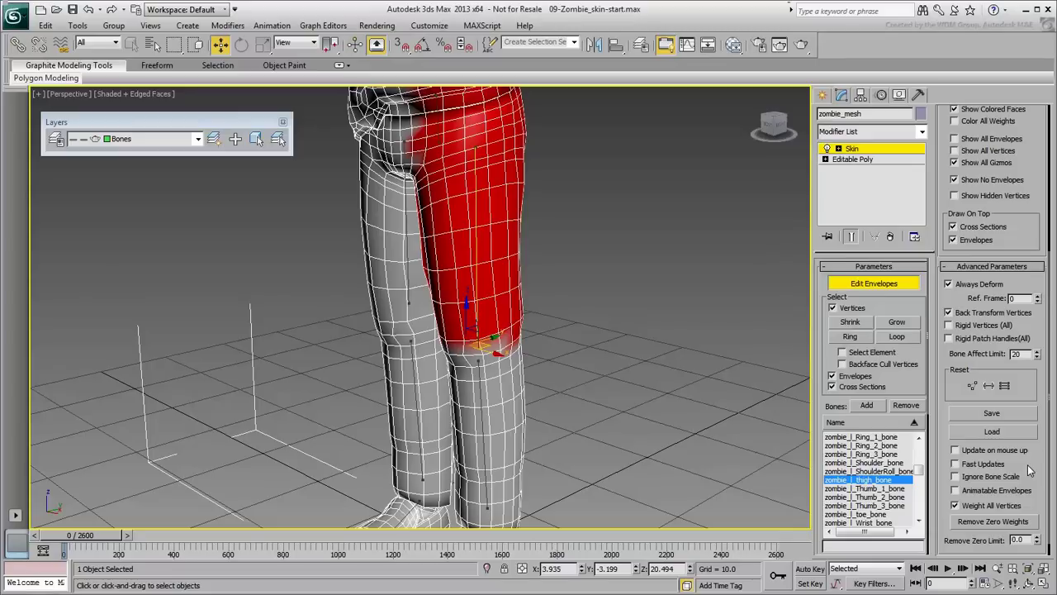
{"action": "left_click", "coordinate": [1018, 354]}
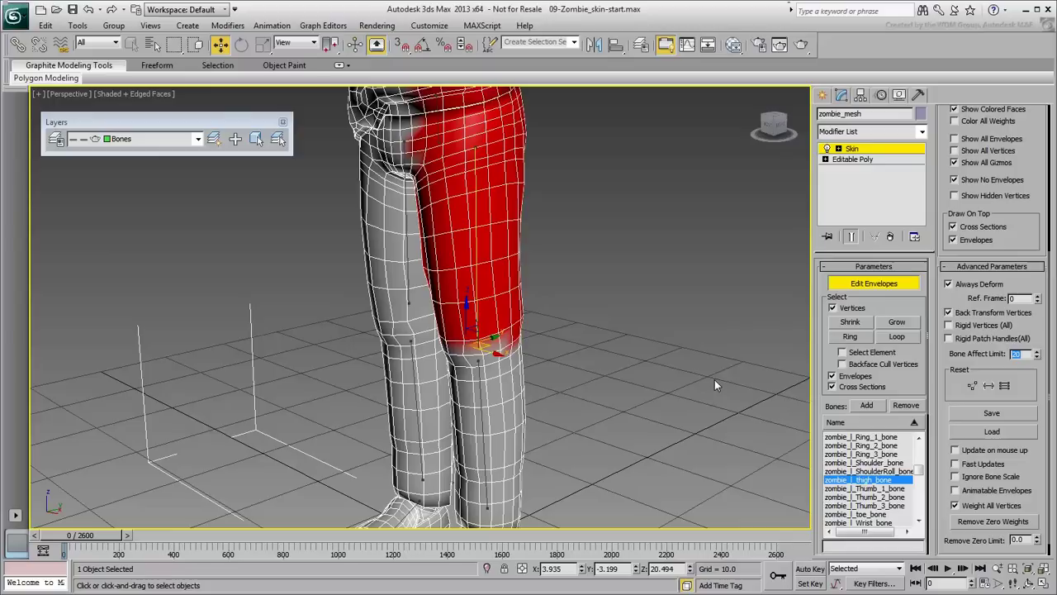
{"action": "type", "text": "4"}
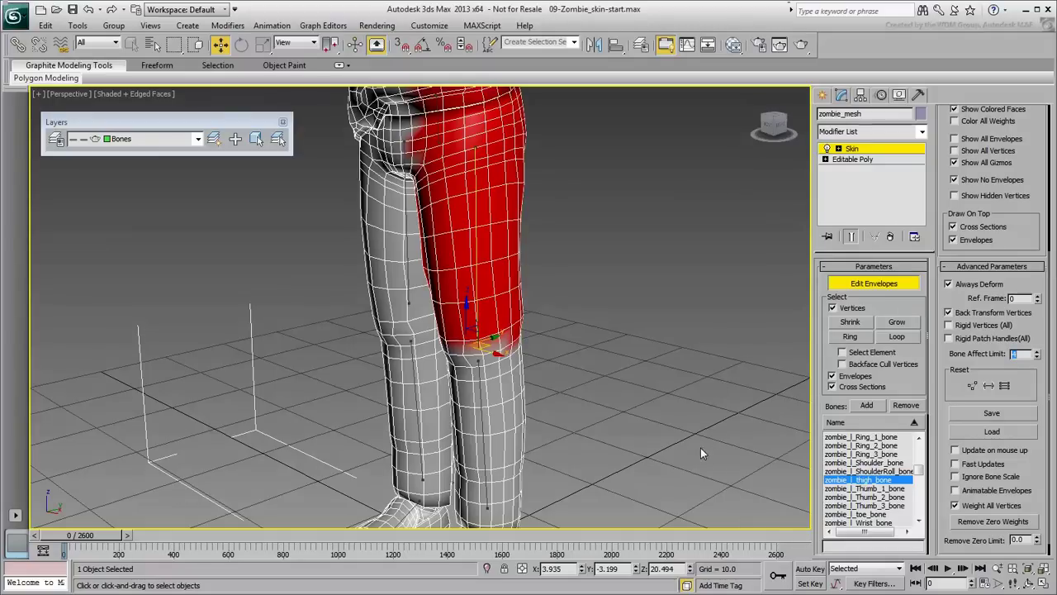
Leave envelope editing and select the left shoe as an element of the underlying Editable Poly.
{"action": "middle_click_drag", "start_coordinate": [700, 448], "coordinate": [619, 301]}
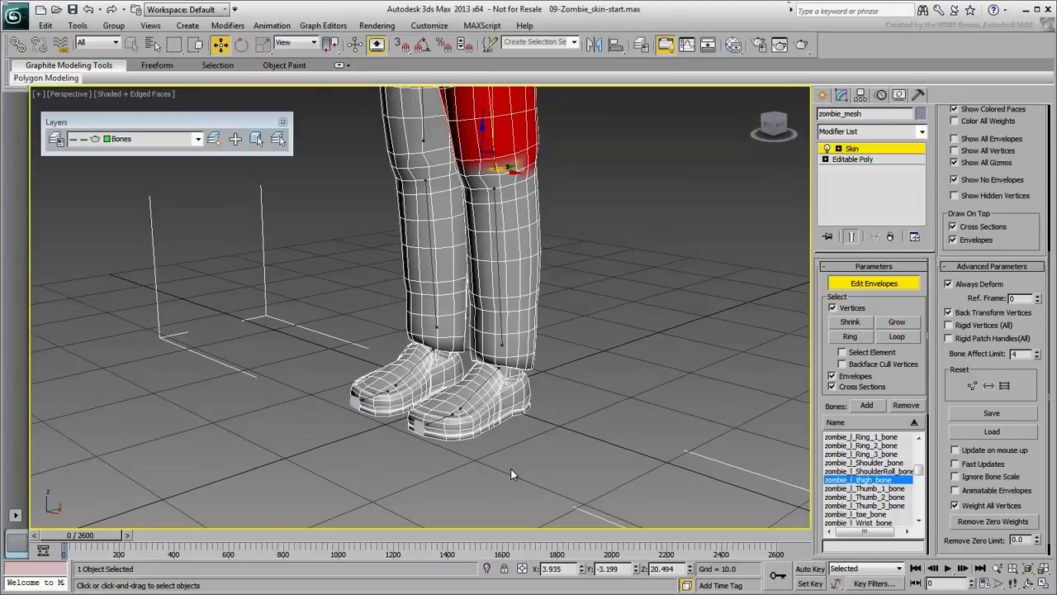
{"action": "scroll", "coordinate": [513, 485], "scroll_direction": "up", "scroll_amount": 6}
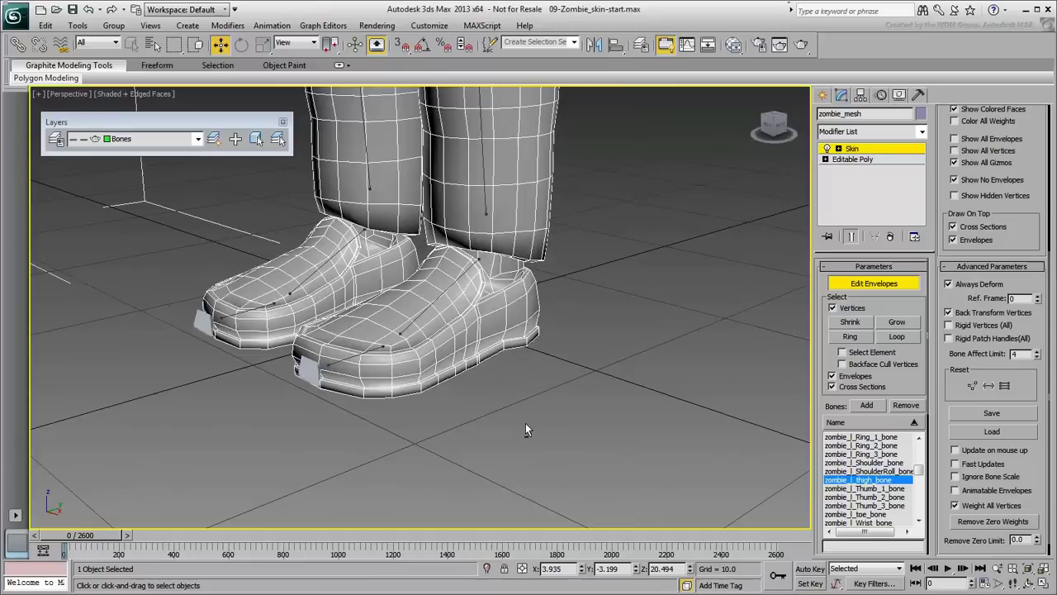
{"action": "middle_click_drag", "start_coordinate": [525, 428], "coordinate": [592, 429]}
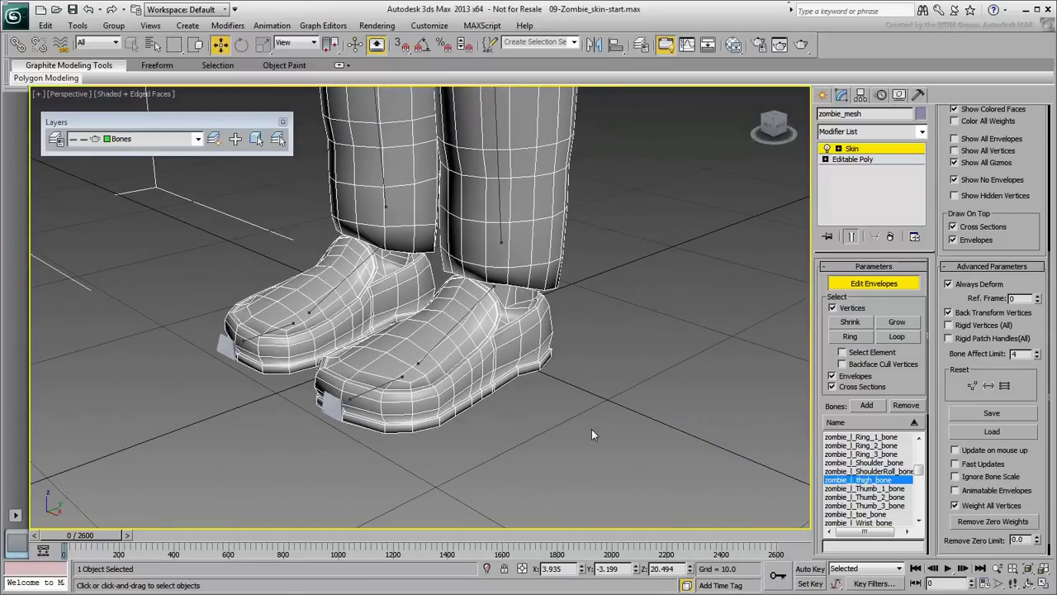
{"action": "left_click", "coordinate": [872, 282]}
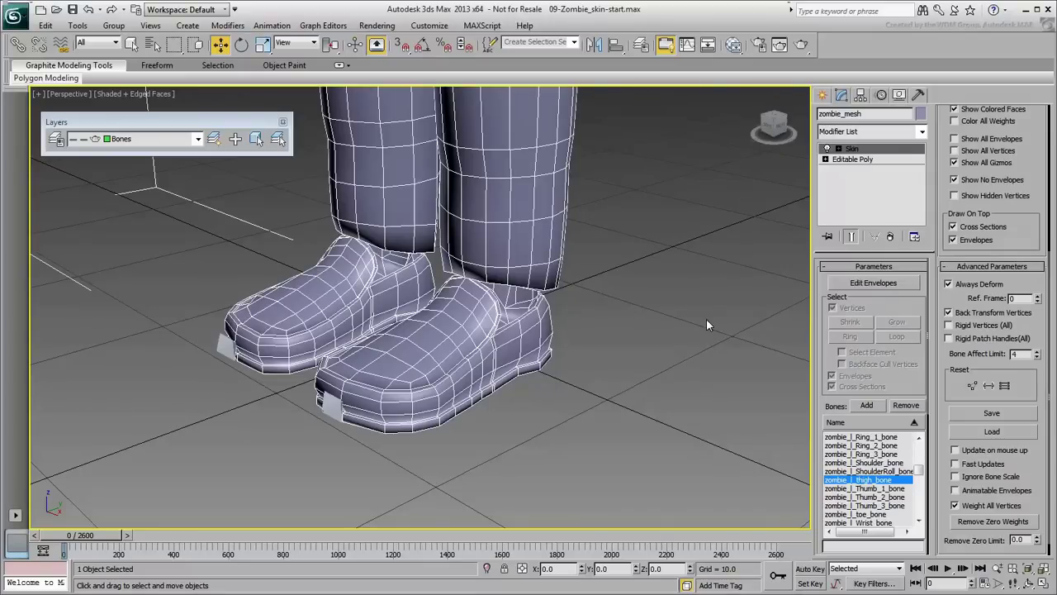
{"action": "left_click", "coordinate": [825, 159]}
{"action": "left_click", "coordinate": [851, 212]}
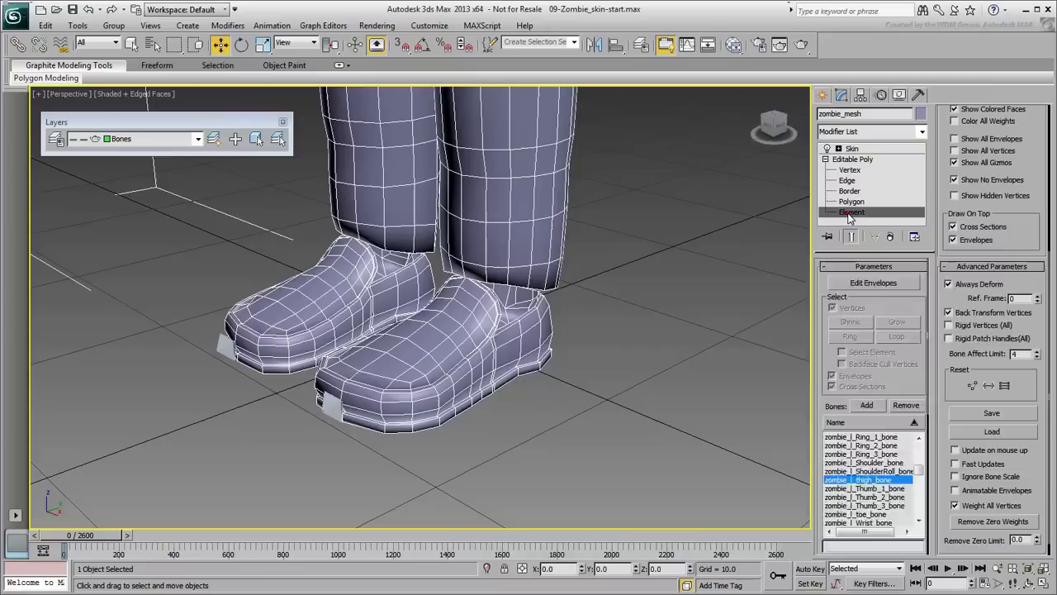
{"action": "left_click", "coordinate": [484, 355]}
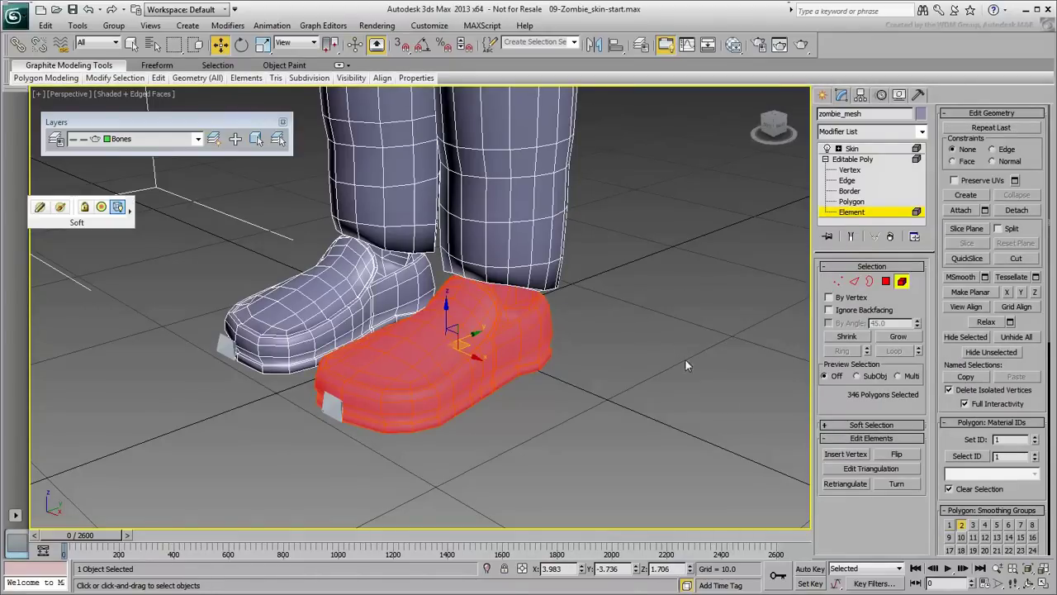
Turn off soft selection and hide all mesh elements except the selected left shoe.
{"action": "left_click", "coordinate": [869, 425]}
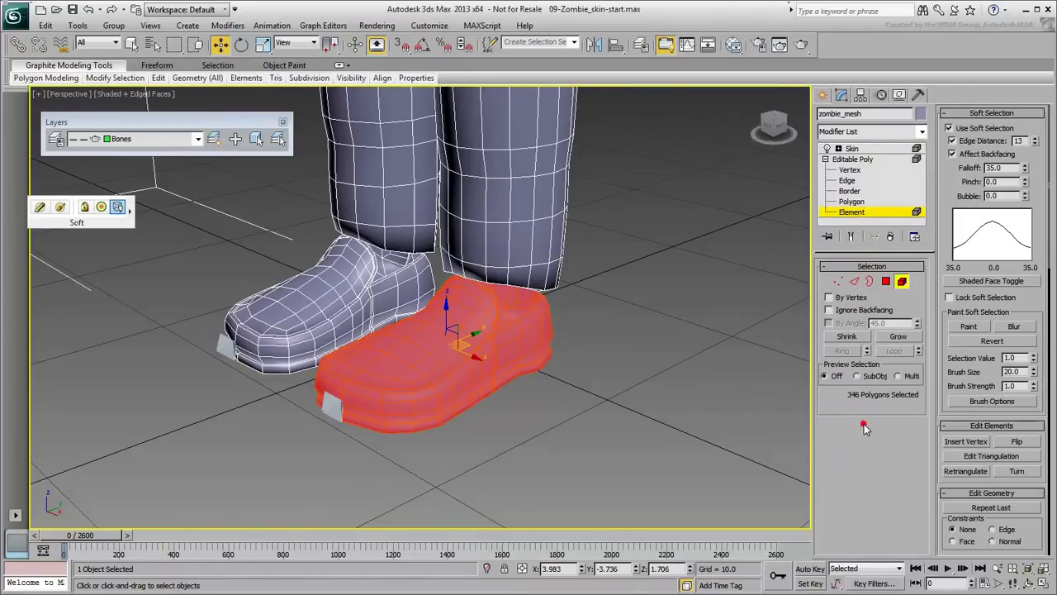
{"action": "left_click", "coordinate": [949, 128]}
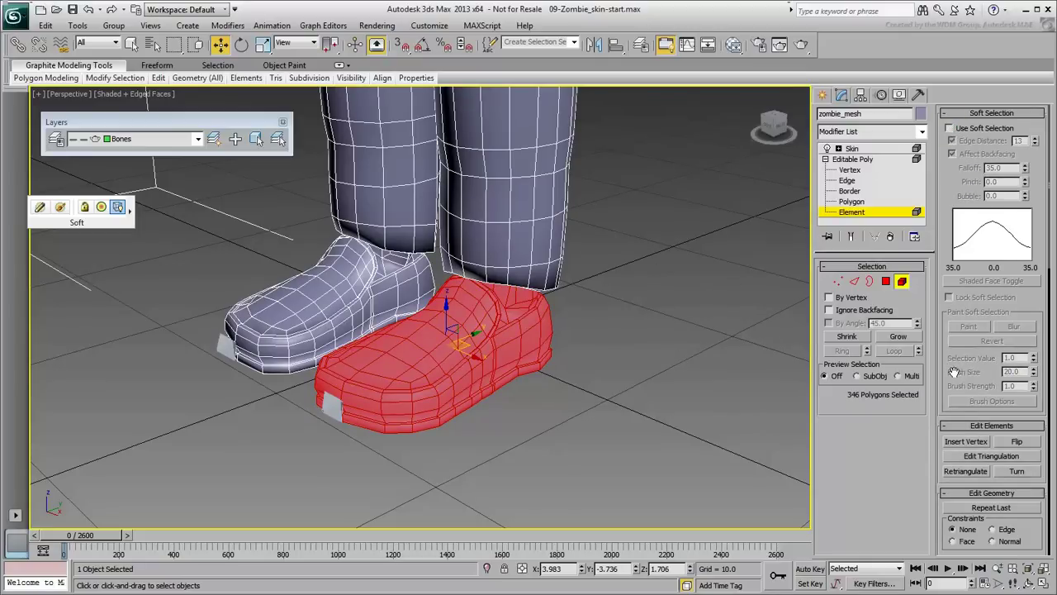
{"action": "left_click_drag", "start_coordinate": [954, 371], "coordinate": [957, 80]}
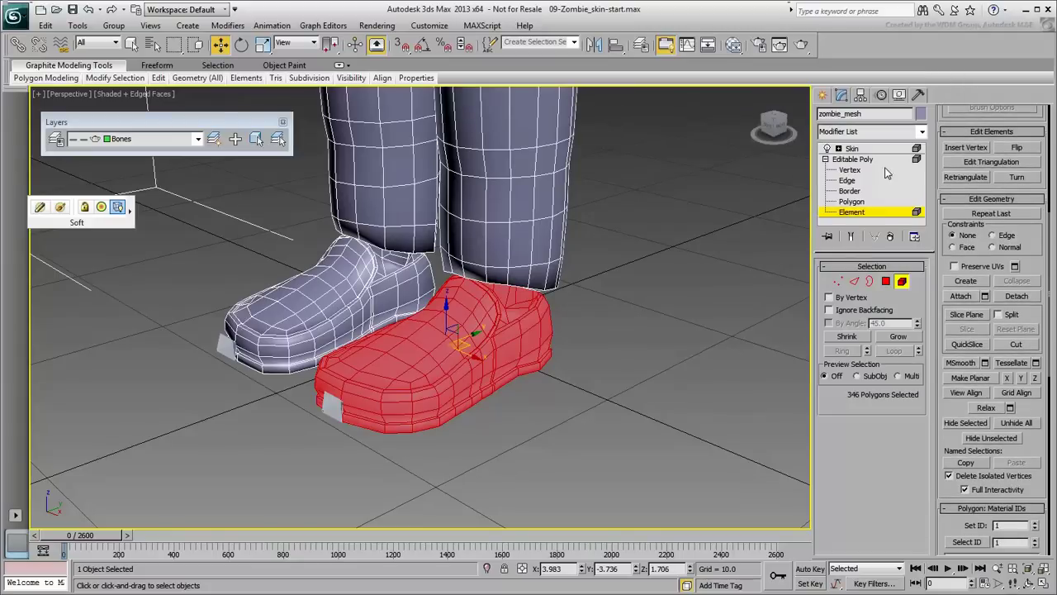
{"action": "left_click", "coordinate": [992, 440]}
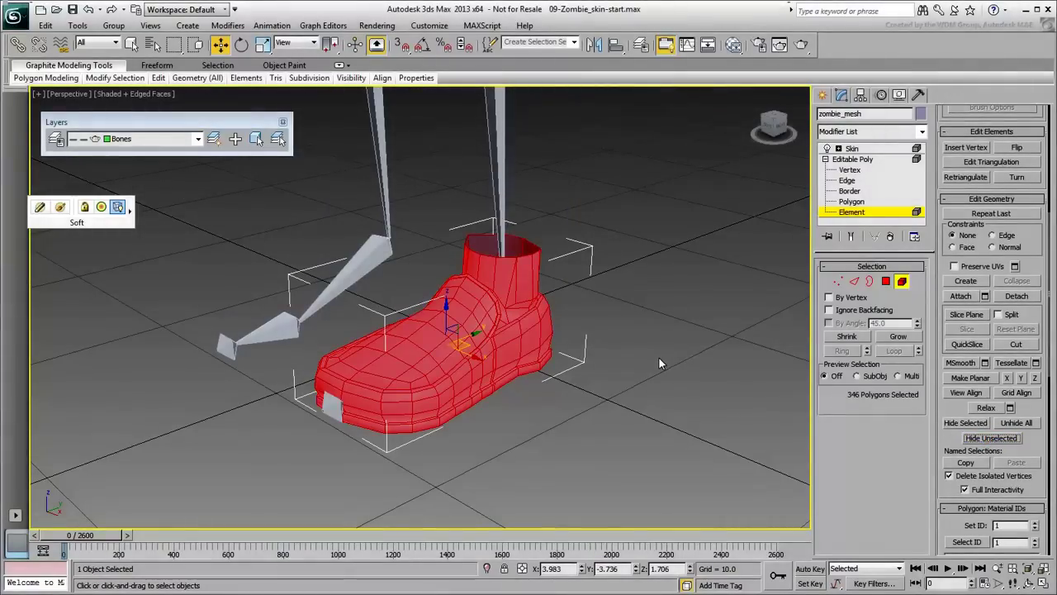
Leave element editing and return to the Skin modifier with the isolated left shoe in view.
{"action": "left_click", "coordinate": [902, 281]}
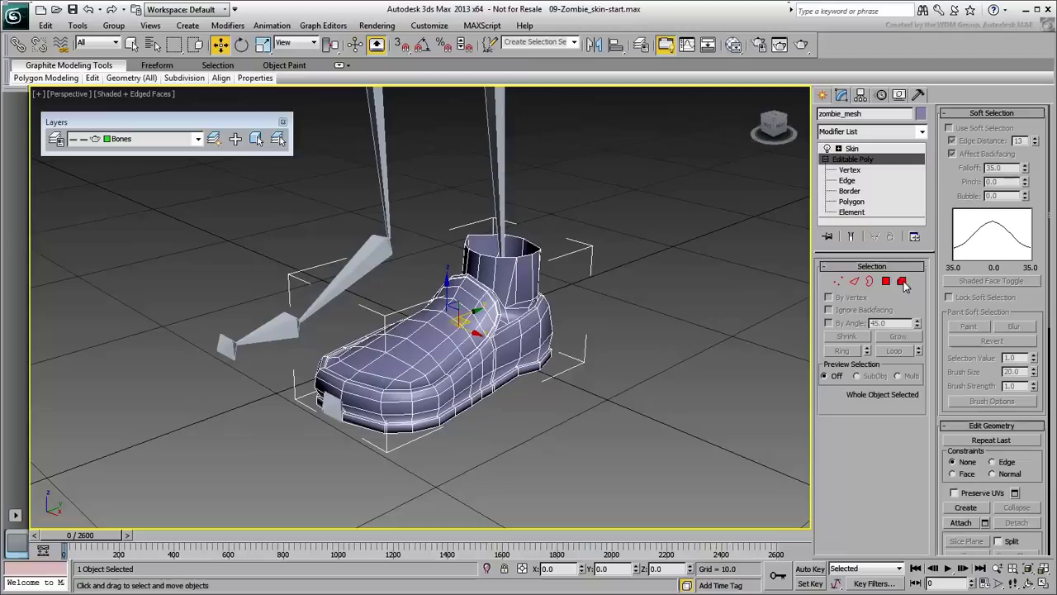
{"action": "left_click", "coordinate": [859, 149]}
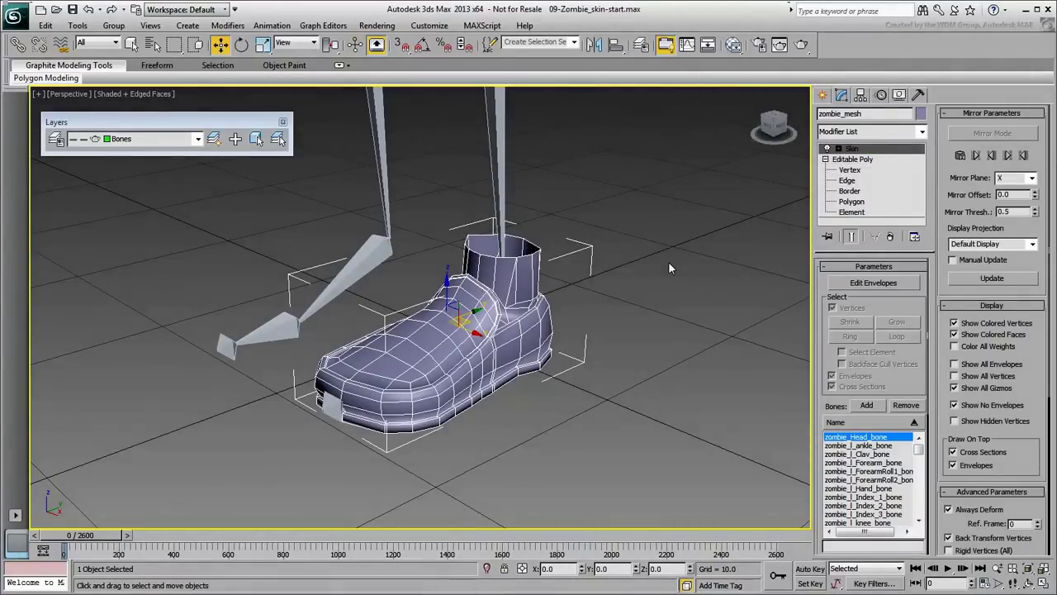
{"action": "mouse_move", "coordinate": [667, 304]}
{"action": "middle_mouse_down"}
{"action": "mouse_move", "coordinate": [639, 313]}
{"action": "mouse_move", "coordinate": [678, 292]}
{"action": "middle_mouse_up"}
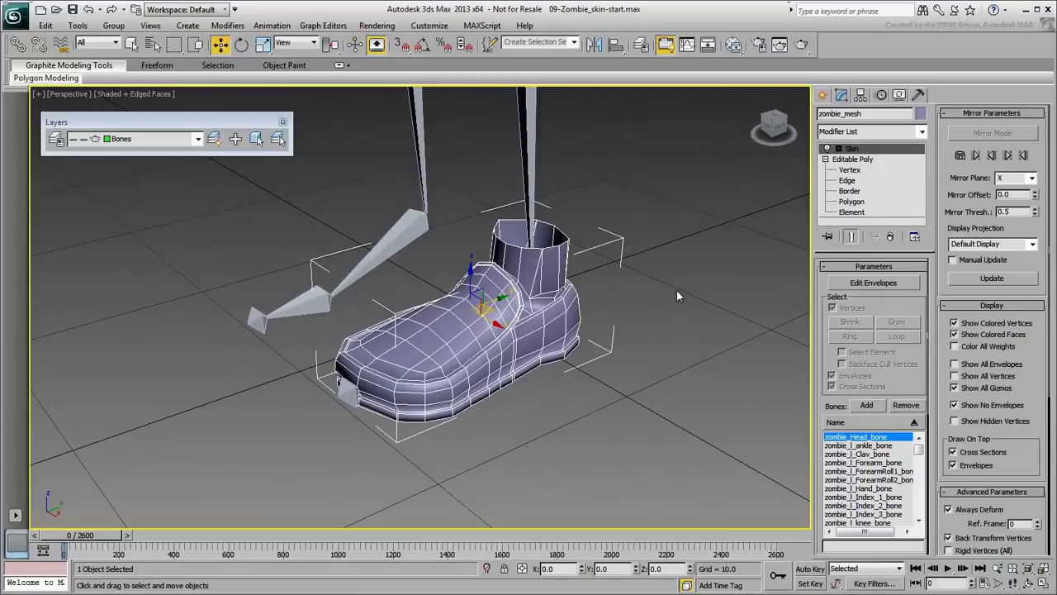